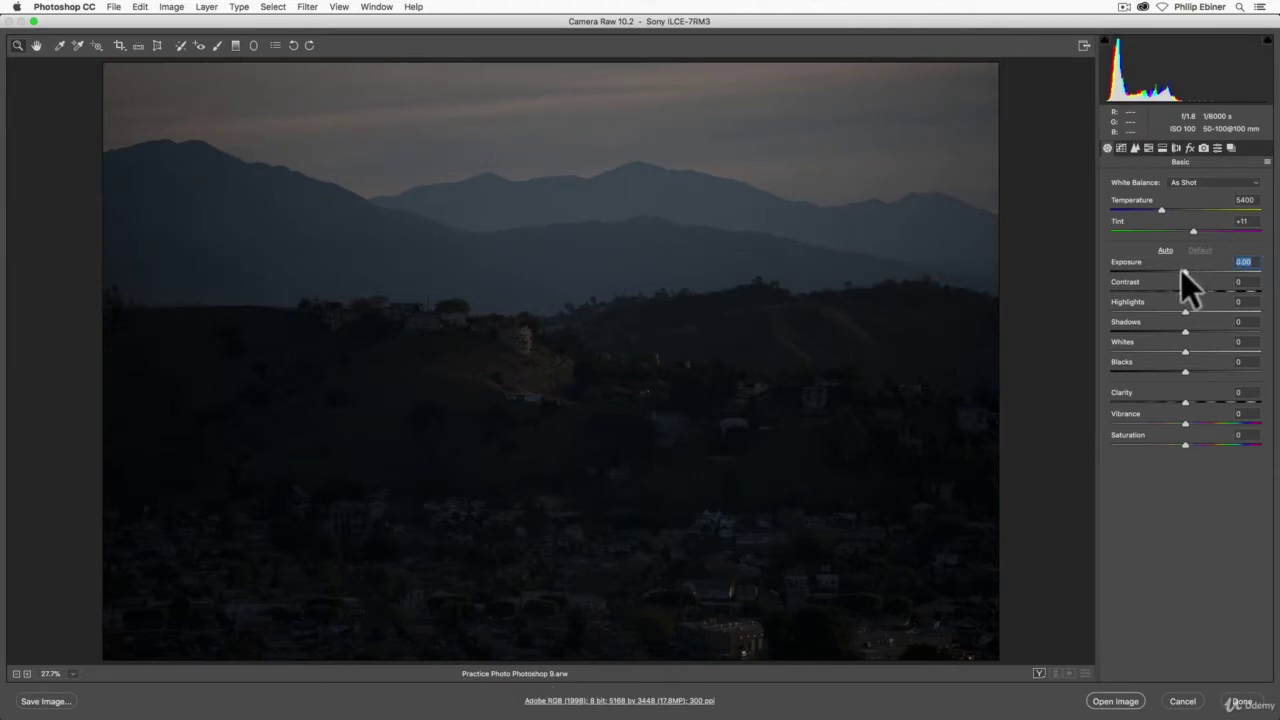
Raise the photo's overall exposure to +2.40 and draw a graduated filter with exposure 0.00 from the mountains down to the hillside.
left_click_drag(1188, 272, 1223, 273)
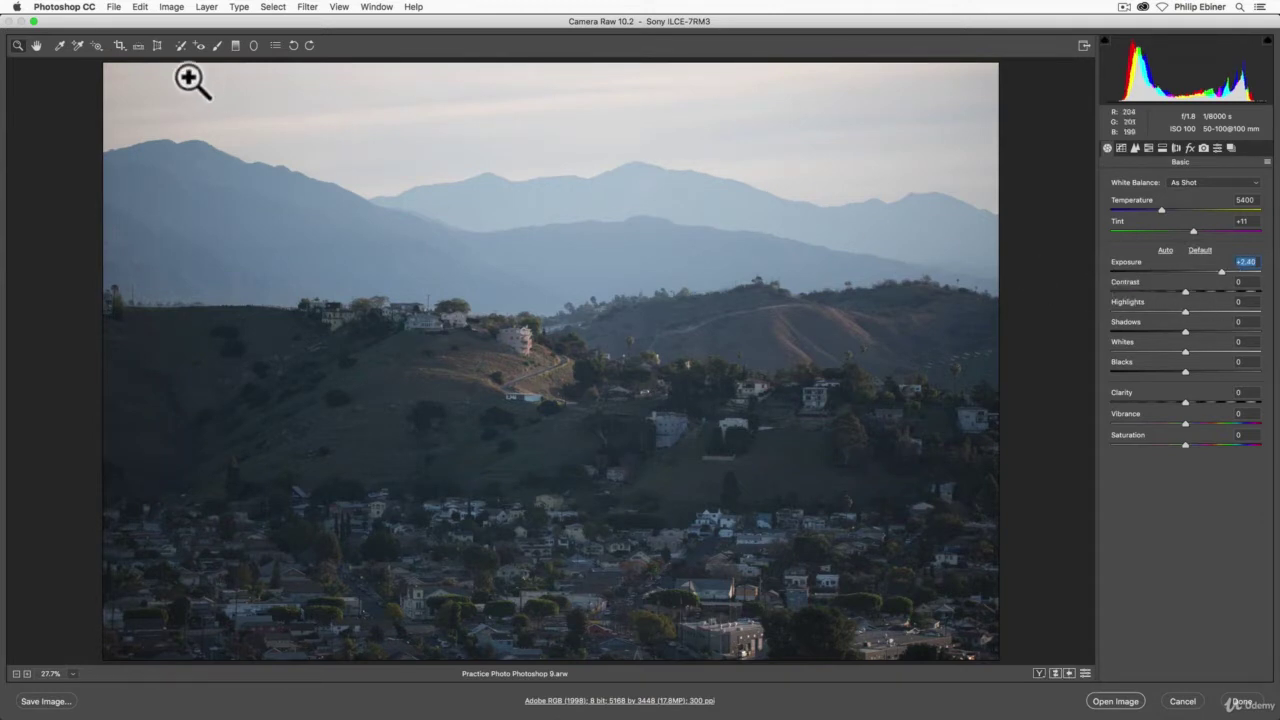
left_click(235, 45)
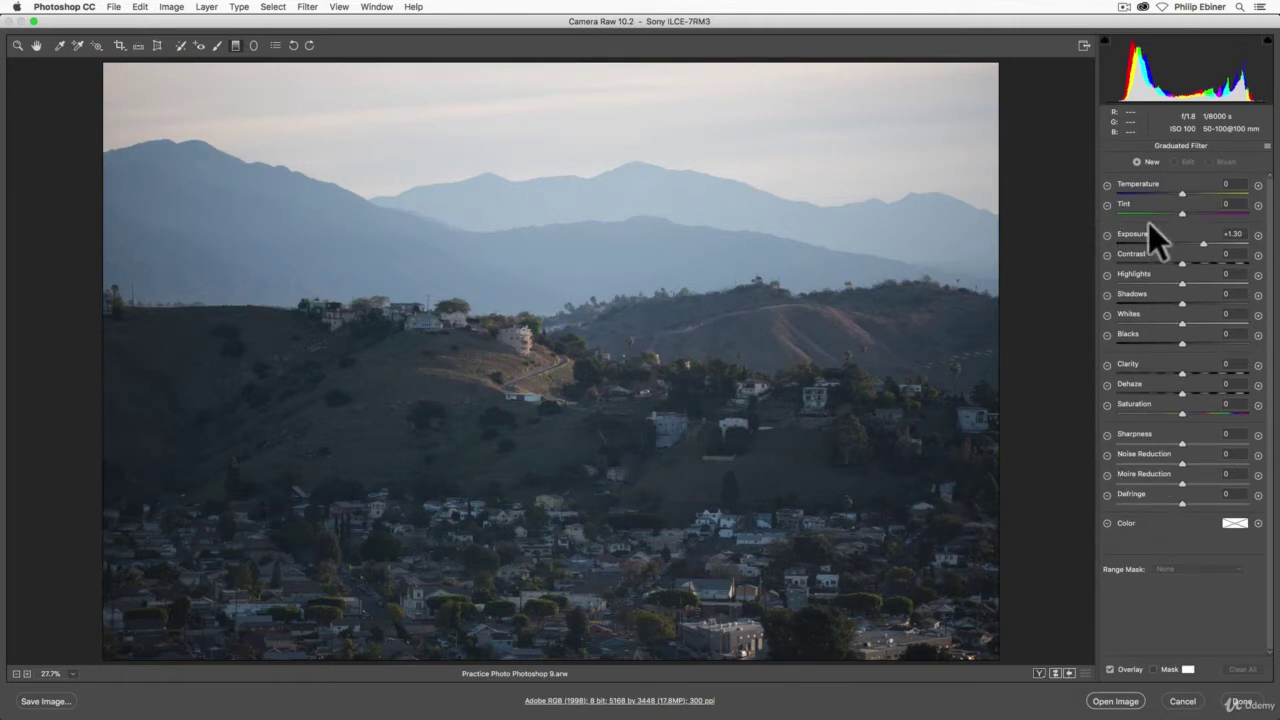
double_click(1204, 242)
left_click_drag(543, 217, 543, 380)
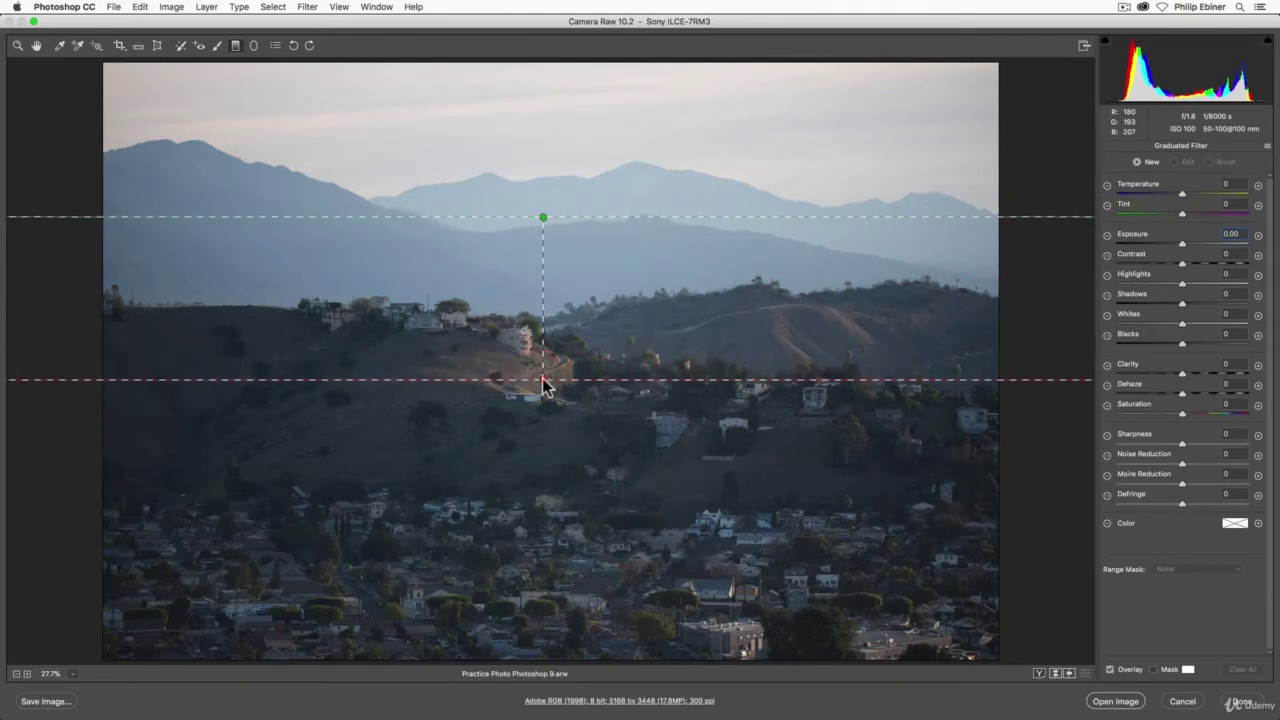
Show the graduated filter's mask, change its overlay colour from white to magenta pink, and hide the mask.
left_click(1155, 669)
left_click(1188, 670)
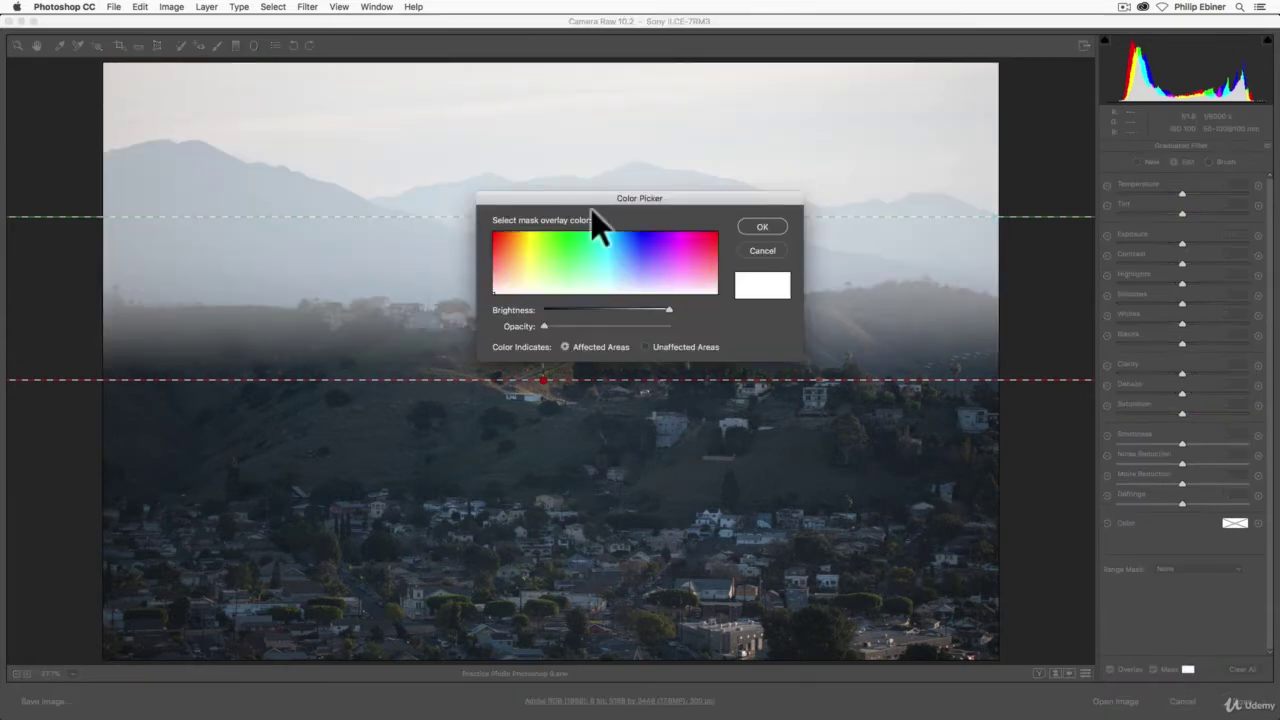
left_click(697, 243)
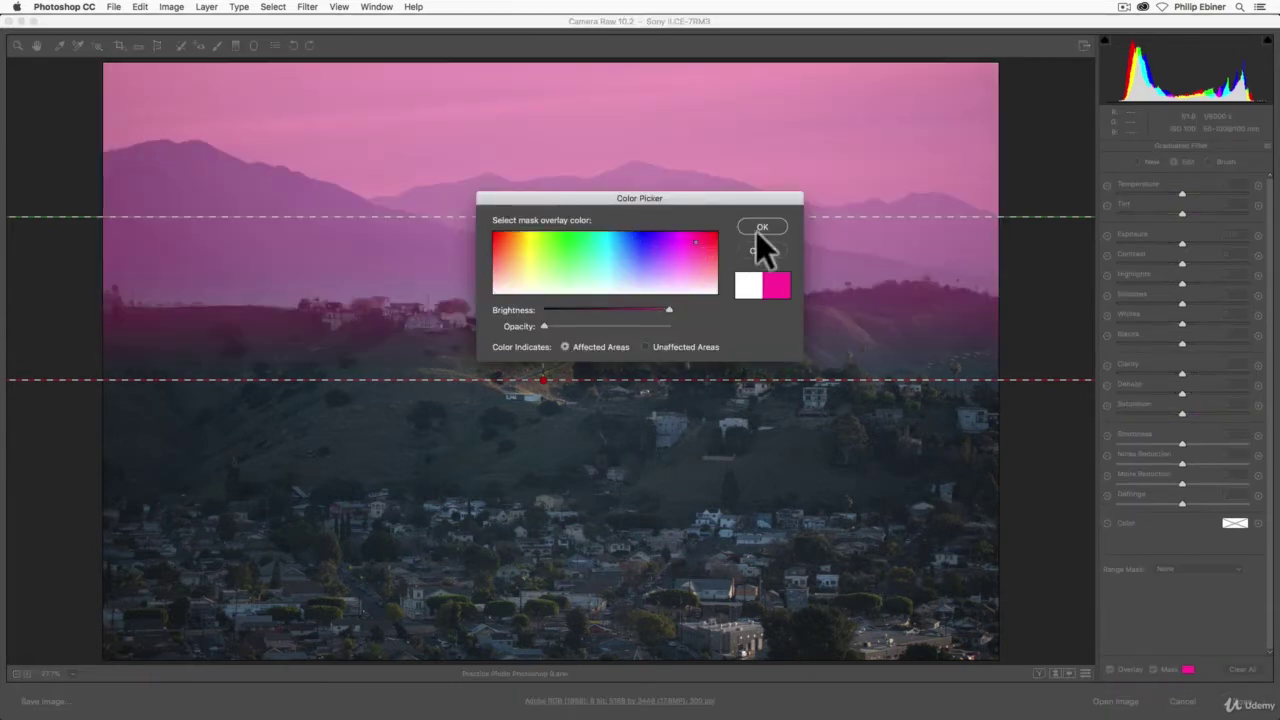
left_click(758, 229)
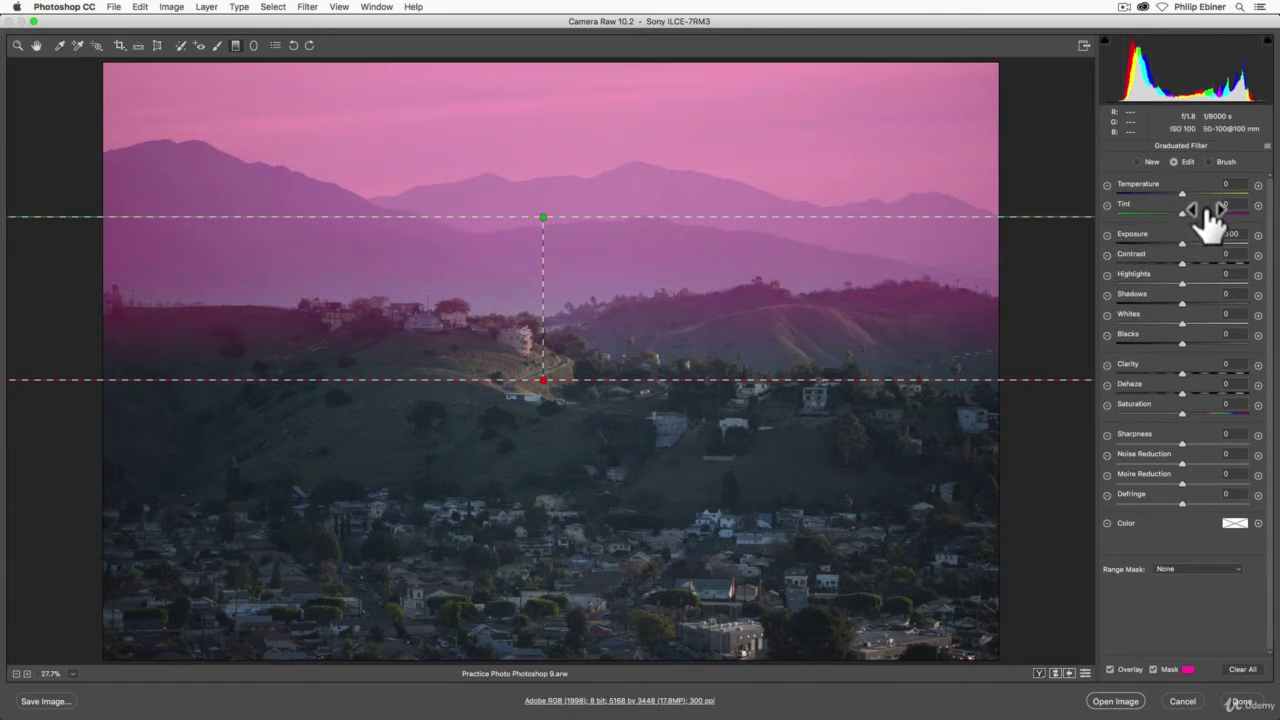
left_click(1153, 669)
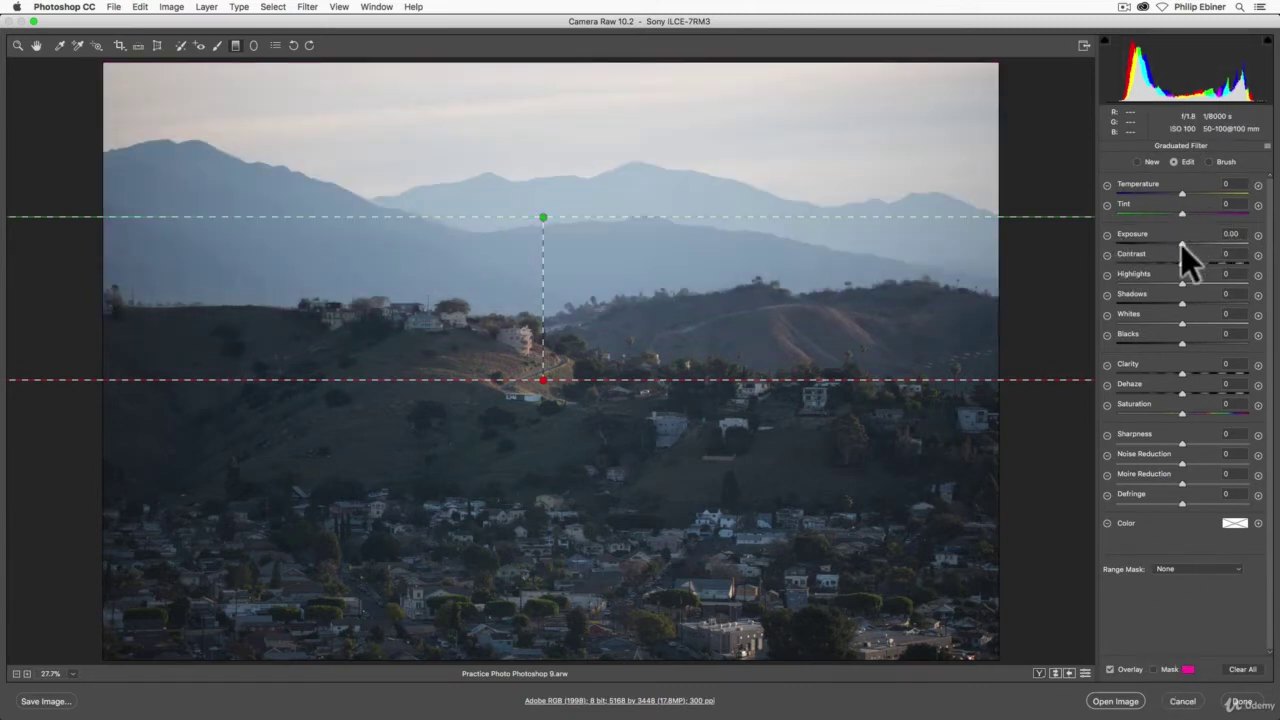
Keep the sky gradient's exposure at 0.00 while setting its temperature to -20 and dehaze to +23.
mouse_move(1183, 243)
left_mouse_down()
mouse_move(1146, 244)
mouse_move(1239, 245)
mouse_move(1173, 248)
mouse_move(1199, 251)
left_mouse_up()
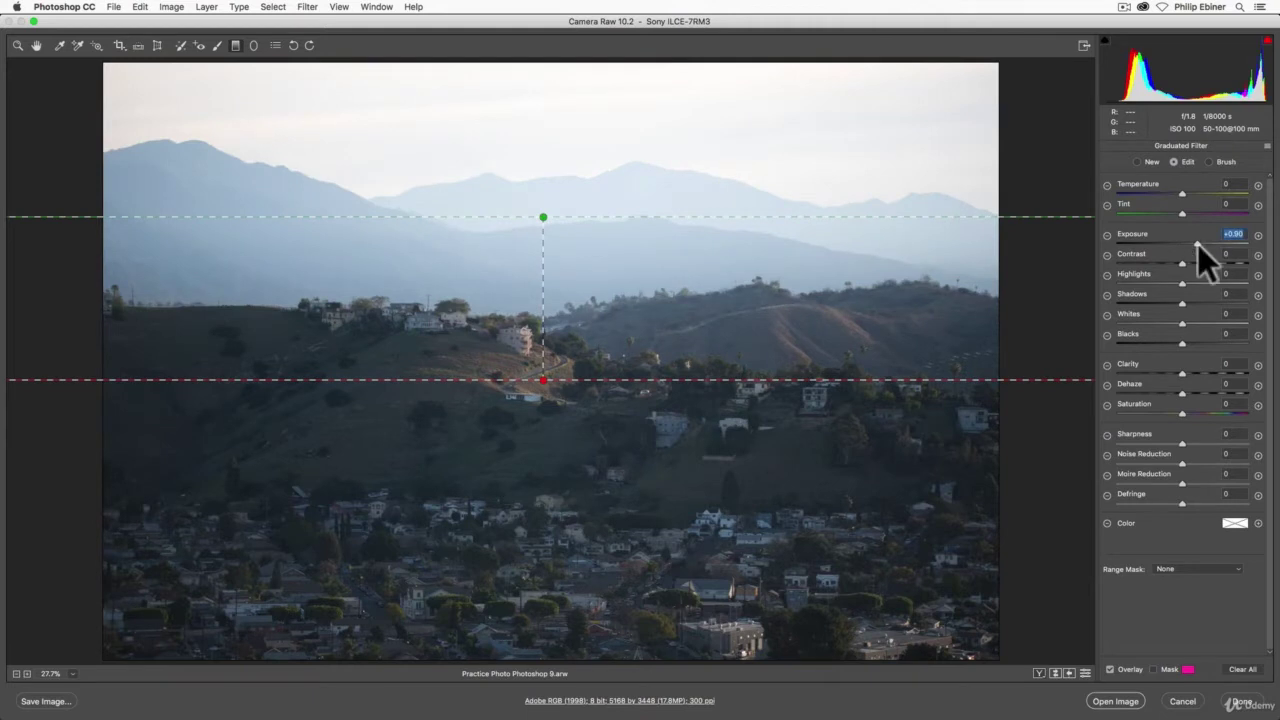
double_click(1198, 244)
mouse_move(1182, 193)
left_mouse_down()
mouse_move(1228, 200)
mouse_move(1213, 200)
mouse_move(1236, 216)
mouse_move(1133, 196)
mouse_move(1166, 199)
left_mouse_up()
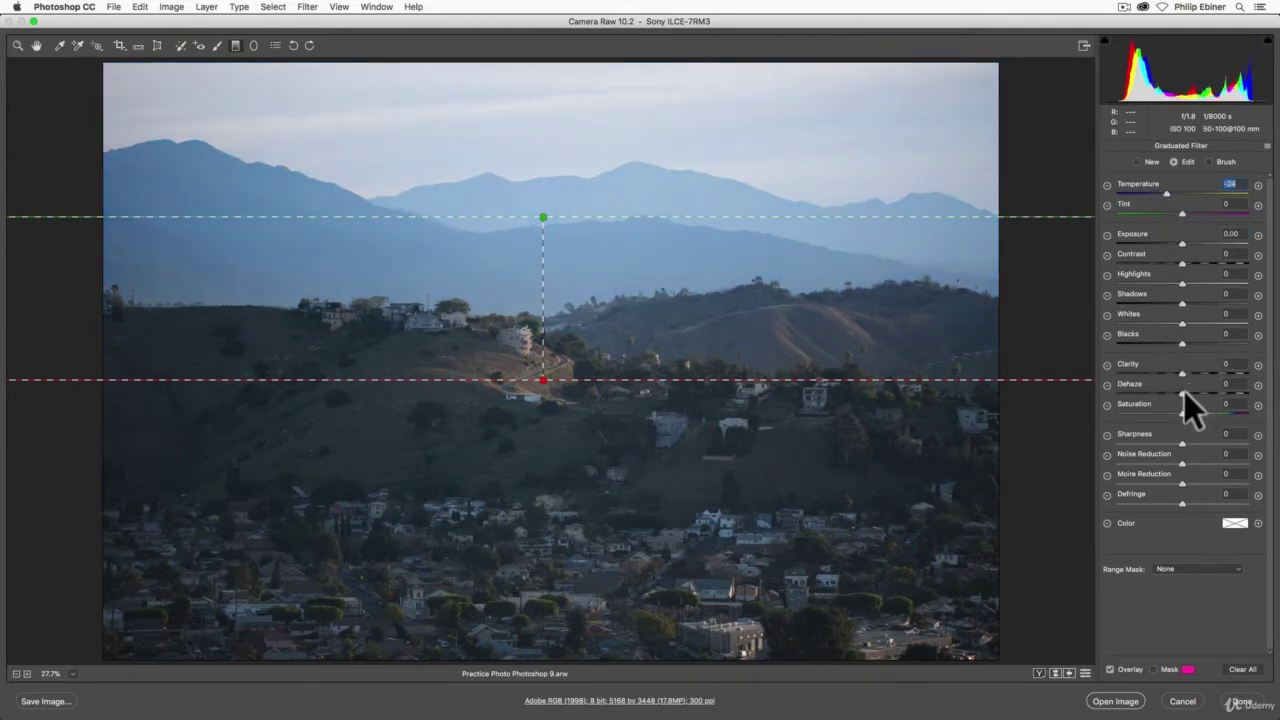
left_click_drag(1184, 391, 1200, 389)
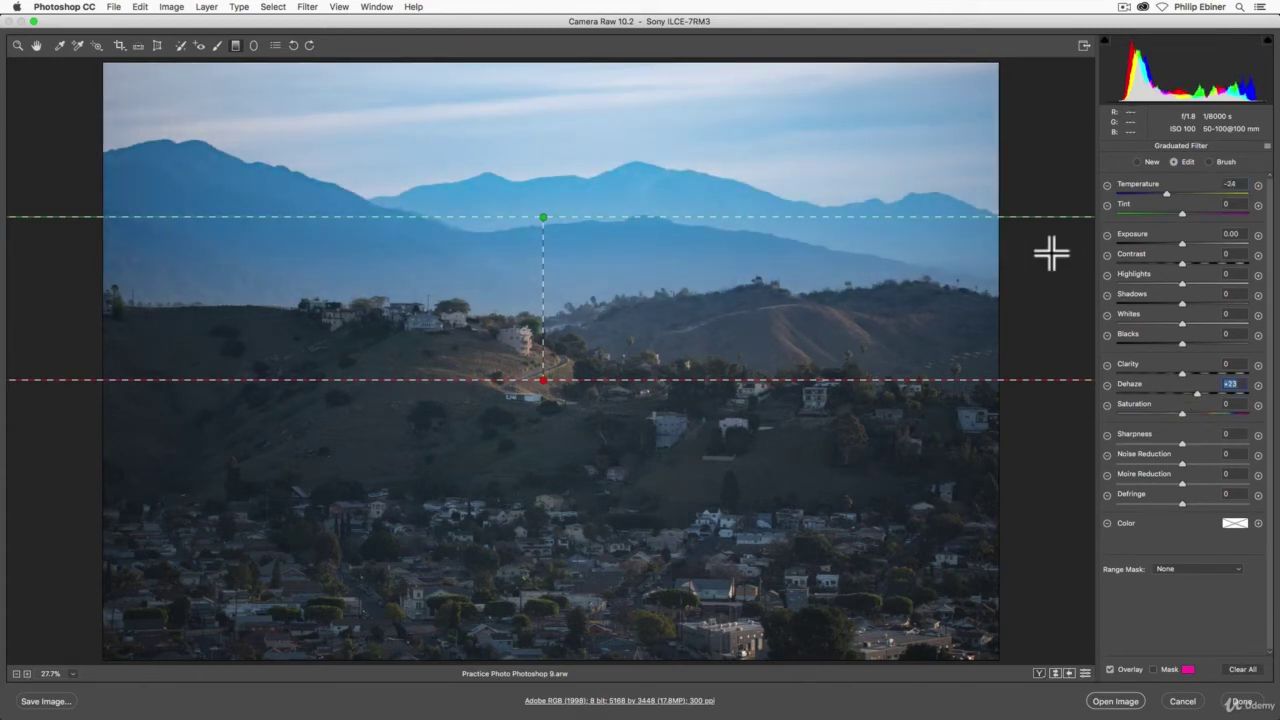
left_click(1197, 472)
left_click(1168, 192)
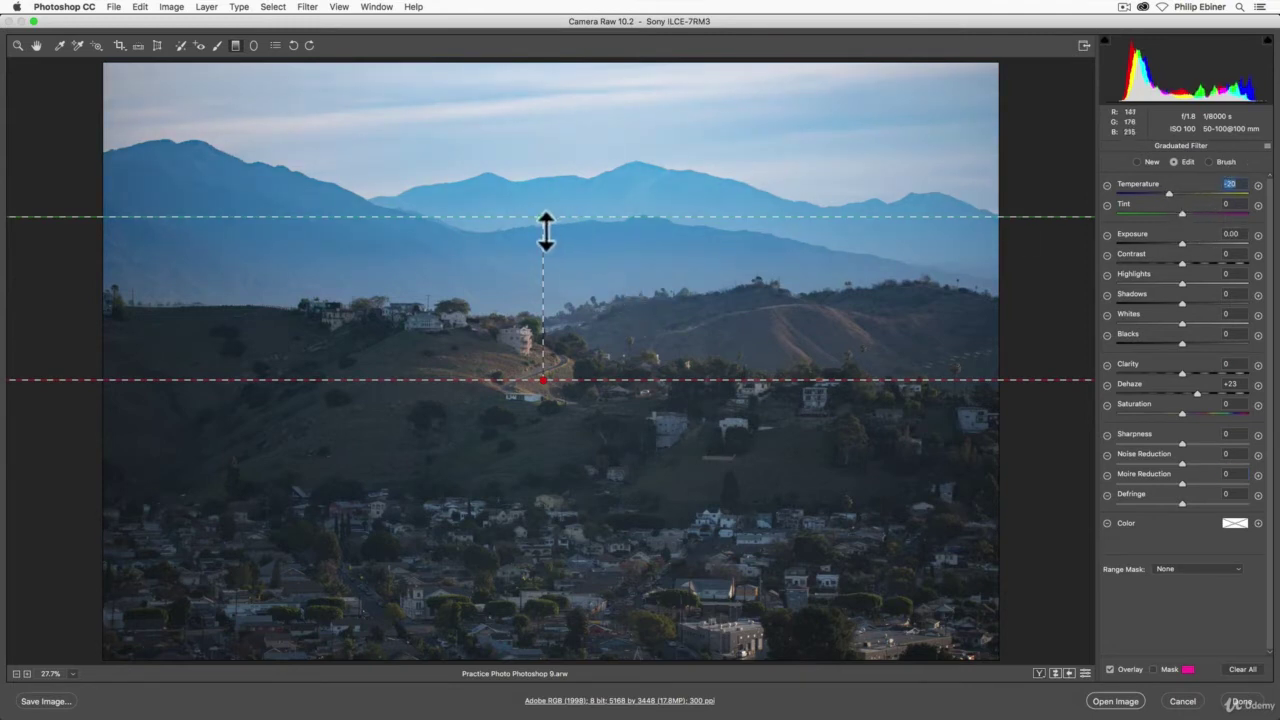
Discard a first radial filter, reset temperature and dehaze to 0, and draw a wide radial ellipse across the central hills.
left_click(254, 46)
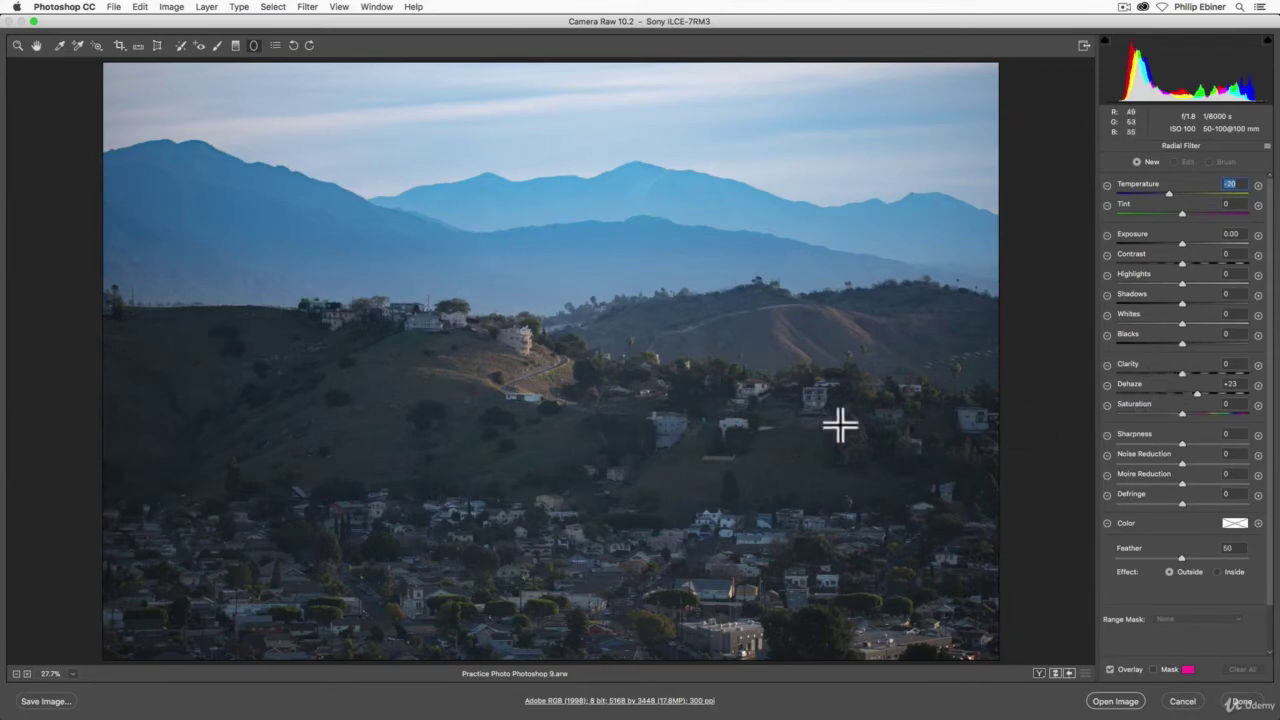
left_click_drag(392, 324, 683, 439)
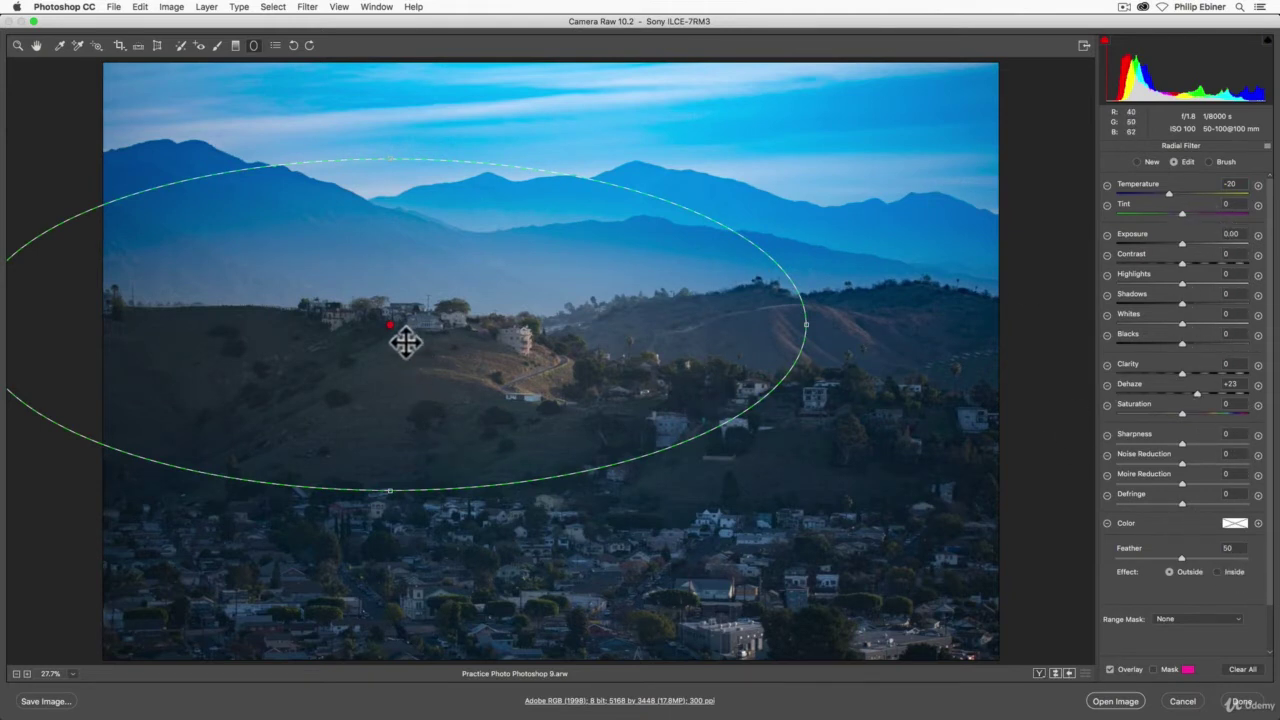
key("BackSpace")
left_click(1217, 386)
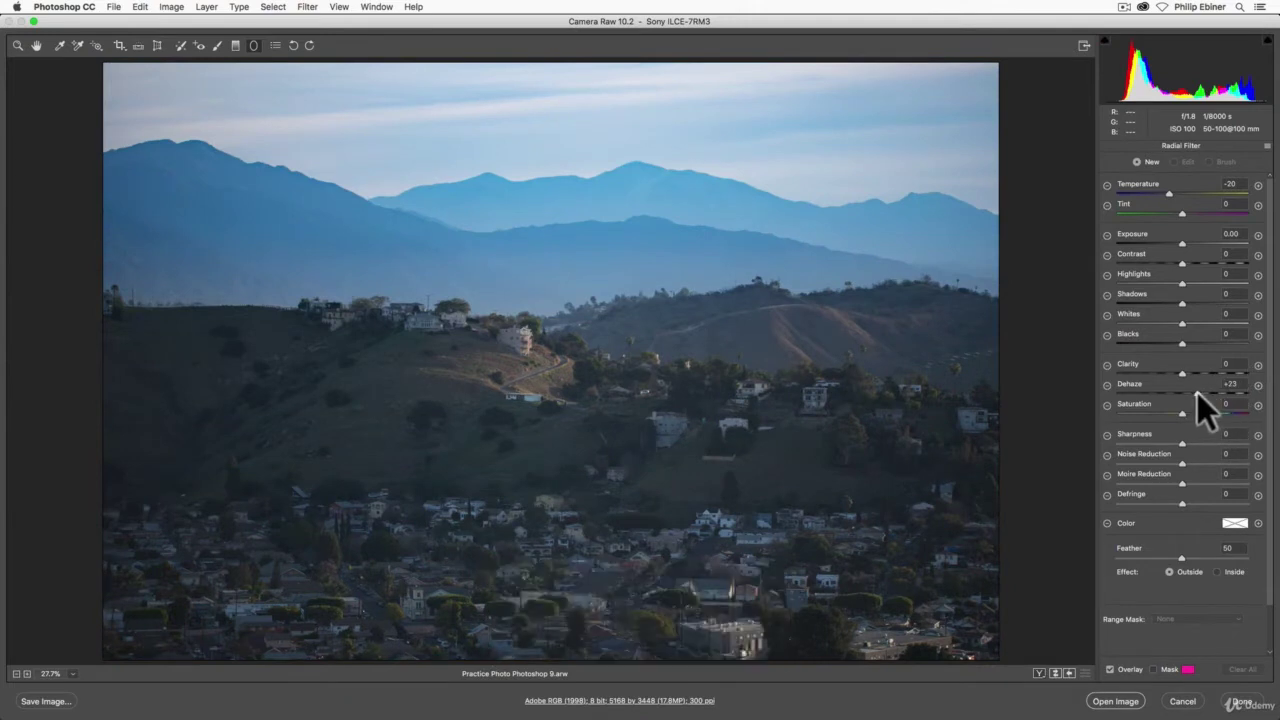
double_click(1195, 394)
double_click(1169, 193)
mouse_move(543, 373)
left_mouse_down()
mouse_move(674, 444)
mouse_move(778, 478)
mouse_move(586, 543)
mouse_move(583, 565)
mouse_move(726, 471)
mouse_move(777, 457)
mouse_move(704, 461)
mouse_move(889, 447)
left_mouse_up()
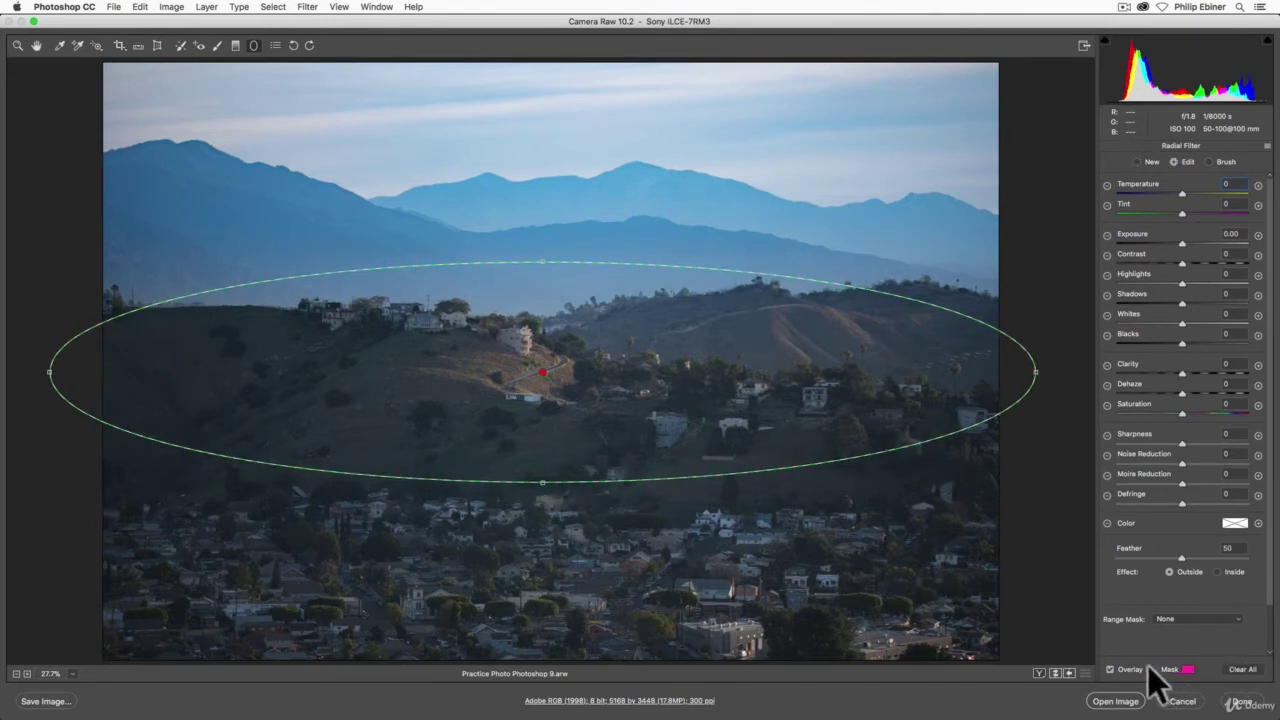
Using the mask as a guide, set the radial filter's effect to Inside and its feather to 60, then hide the mask.
left_click(1152, 669)
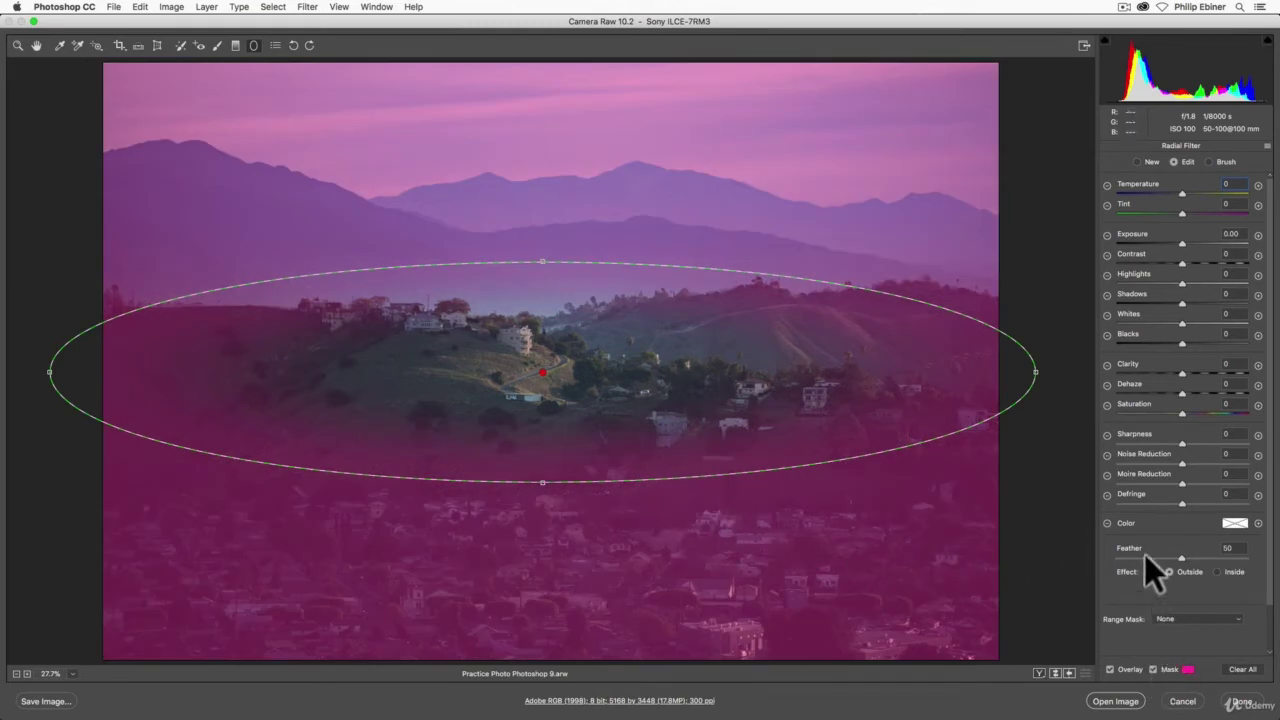
left_click(1217, 572)
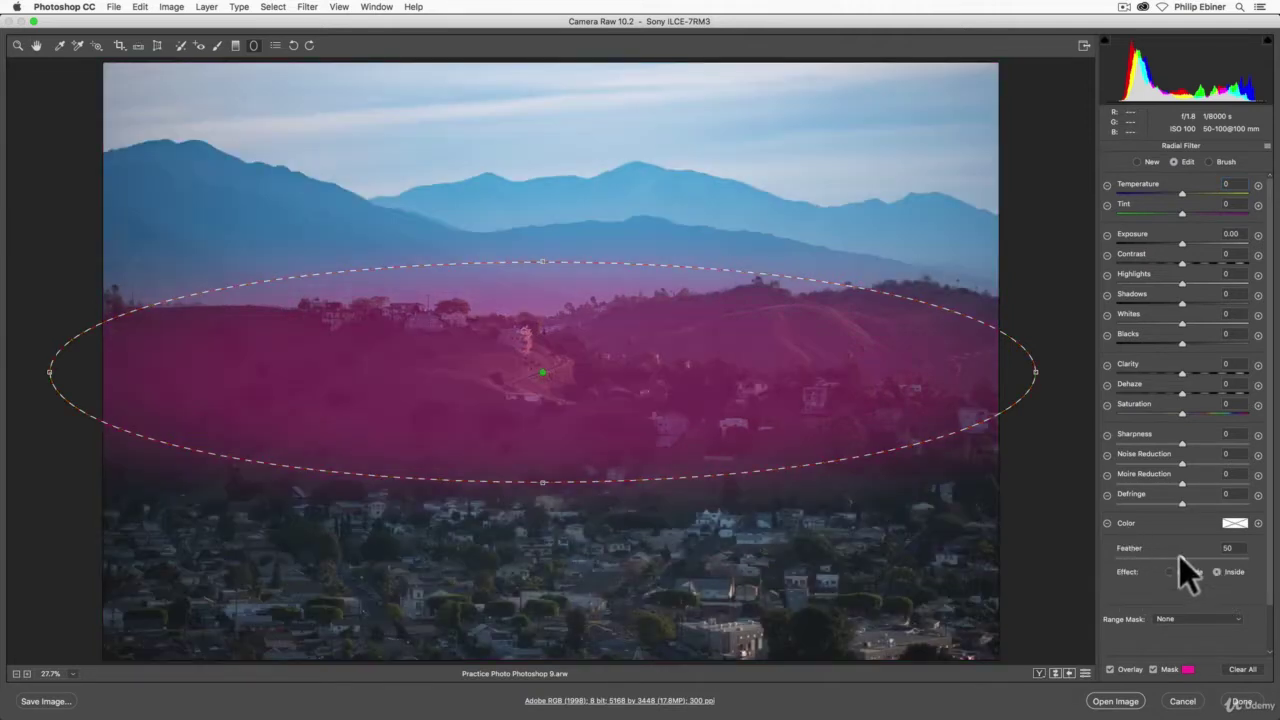
mouse_move(1181, 557)
left_mouse_down()
mouse_move(1108, 559)
mouse_move(1196, 566)
left_mouse_up()
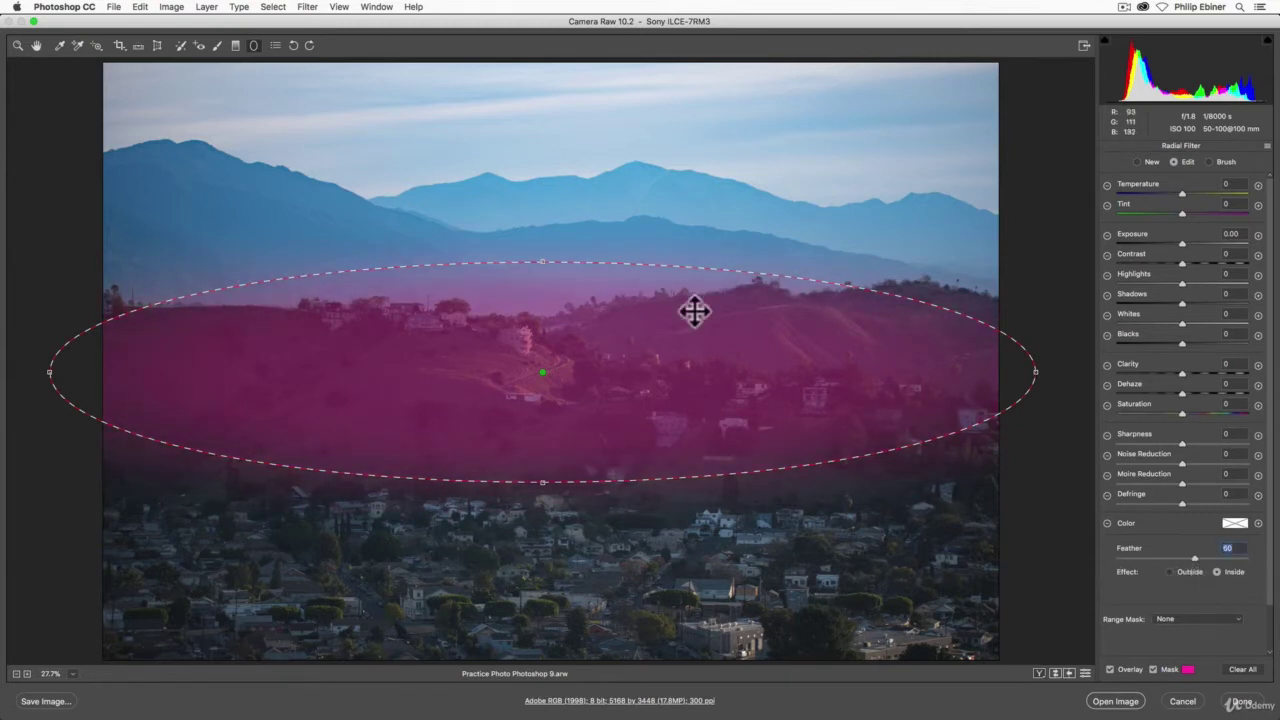
left_click(1153, 669)
left_click(1112, 669)
left_click(1112, 670)
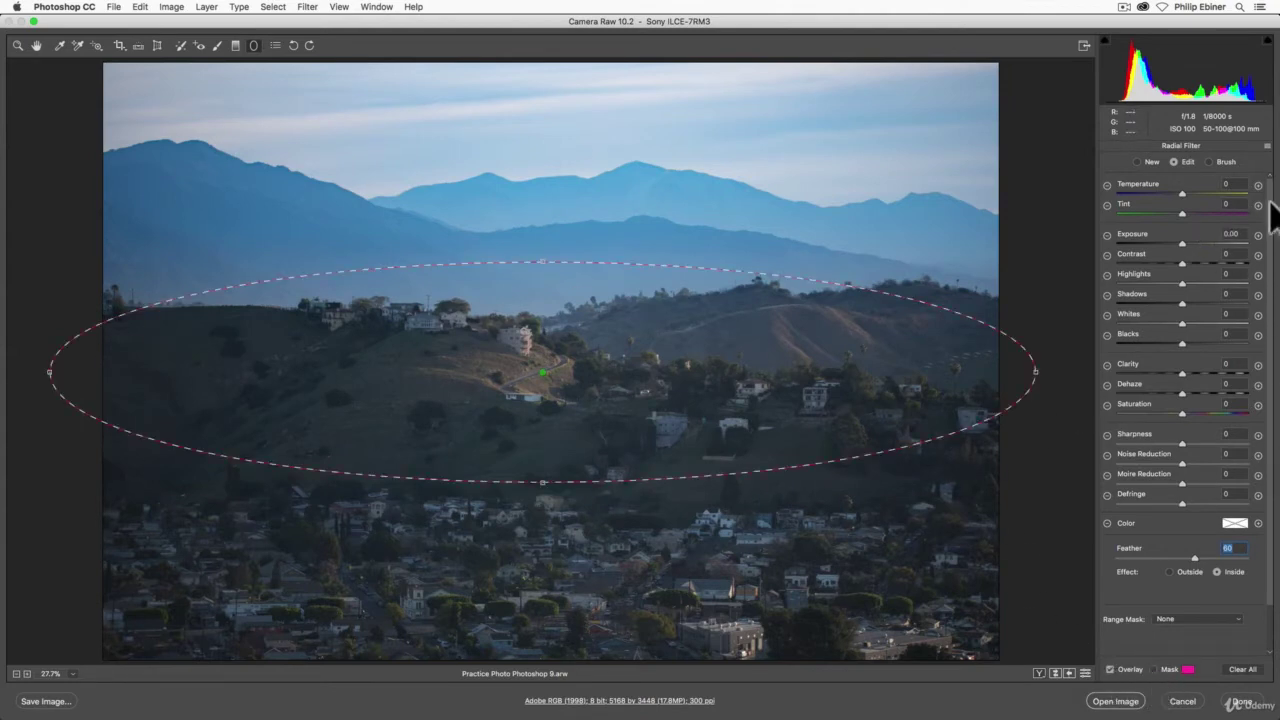
Set the hillside radial filter to temperature +59, contrast +25, sharpness +59, saturation +41 and clarity +25.
left_click_drag(1182, 193, 1219, 201)
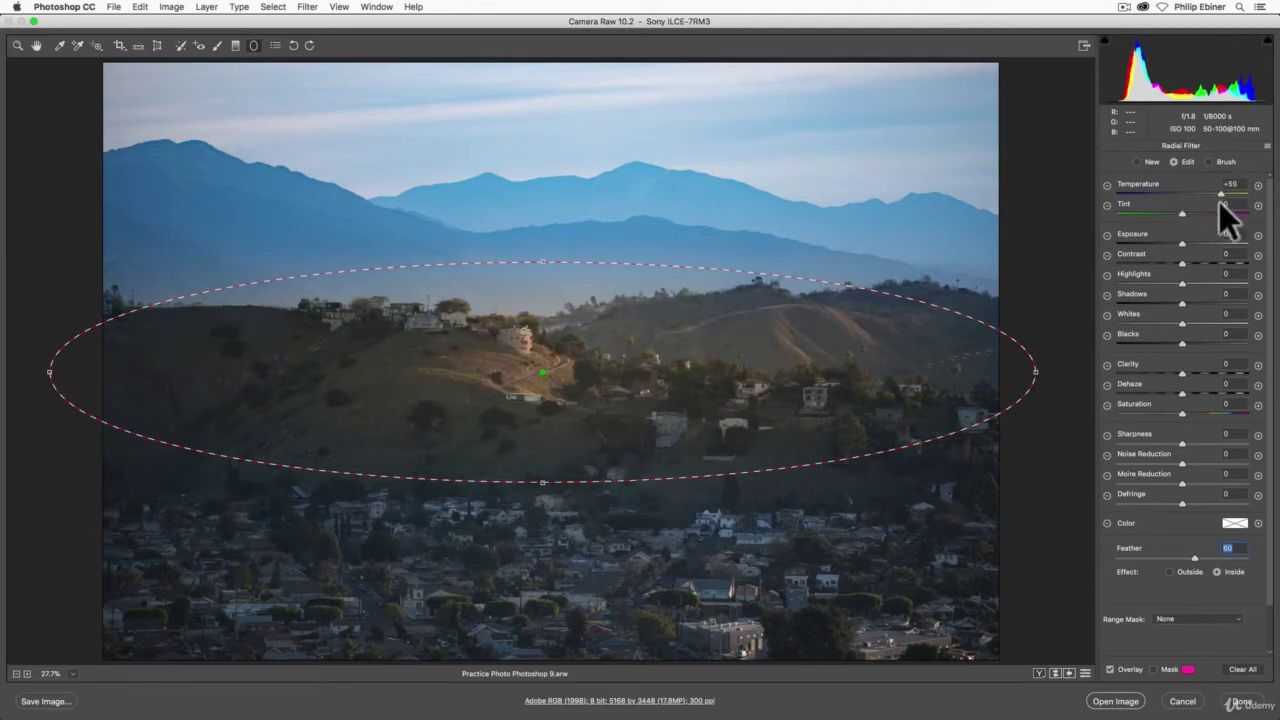
left_click(1200, 262)
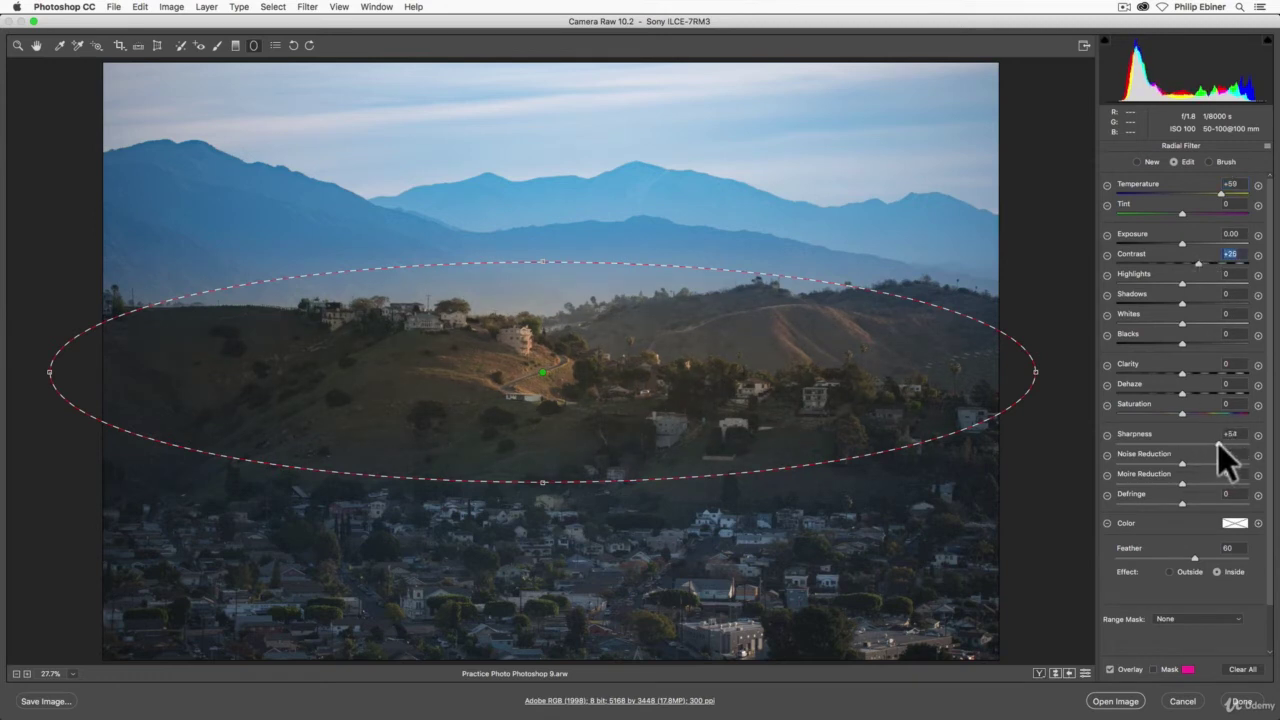
left_click(1219, 443)
left_click(1208, 416)
left_click_drag(1184, 371, 1198, 367)
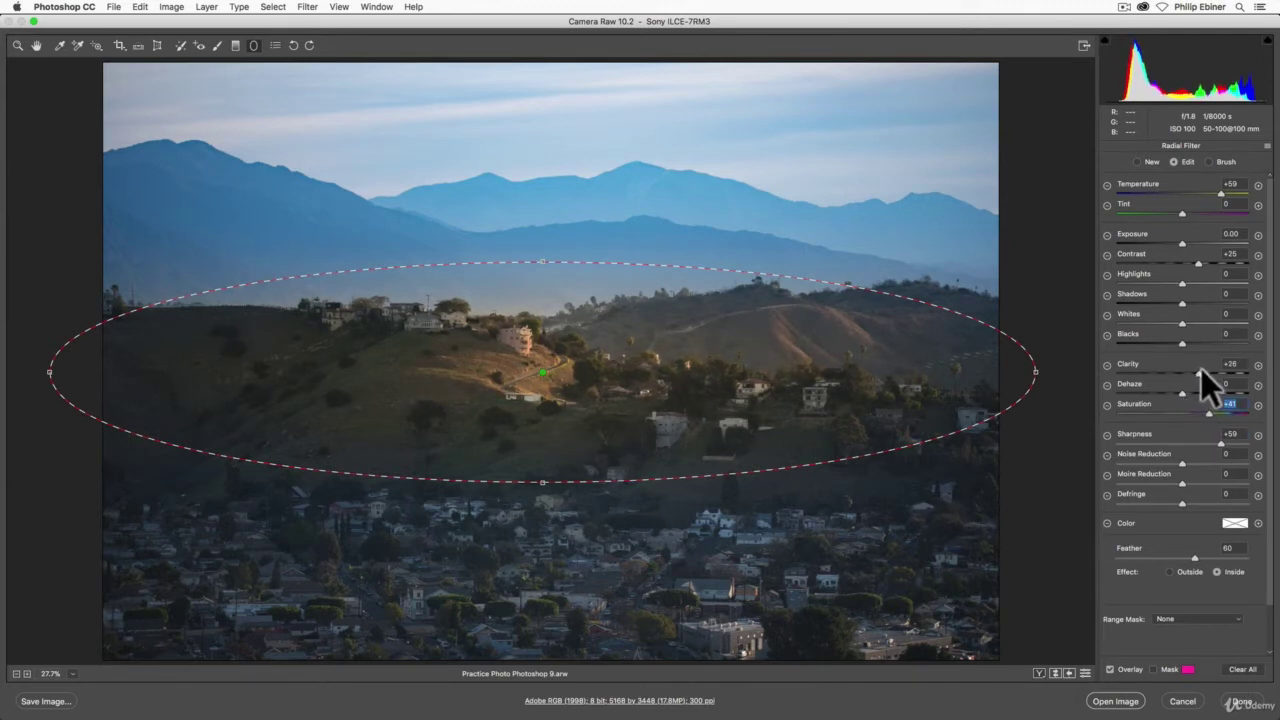
left_click_drag(1201, 368, 1198, 368)
Try a second radial filter over the town, reposition and flatten its ellipse, and delete it.
left_click(1138, 161)
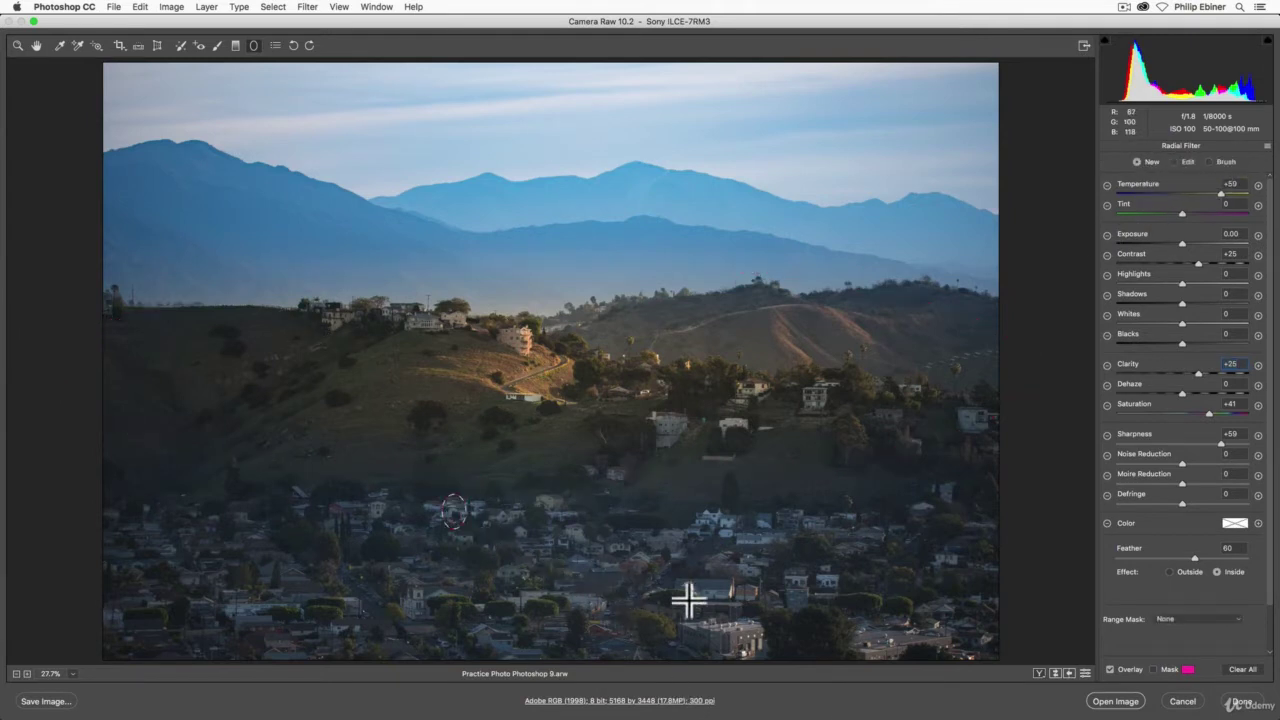
left_click(453, 511)
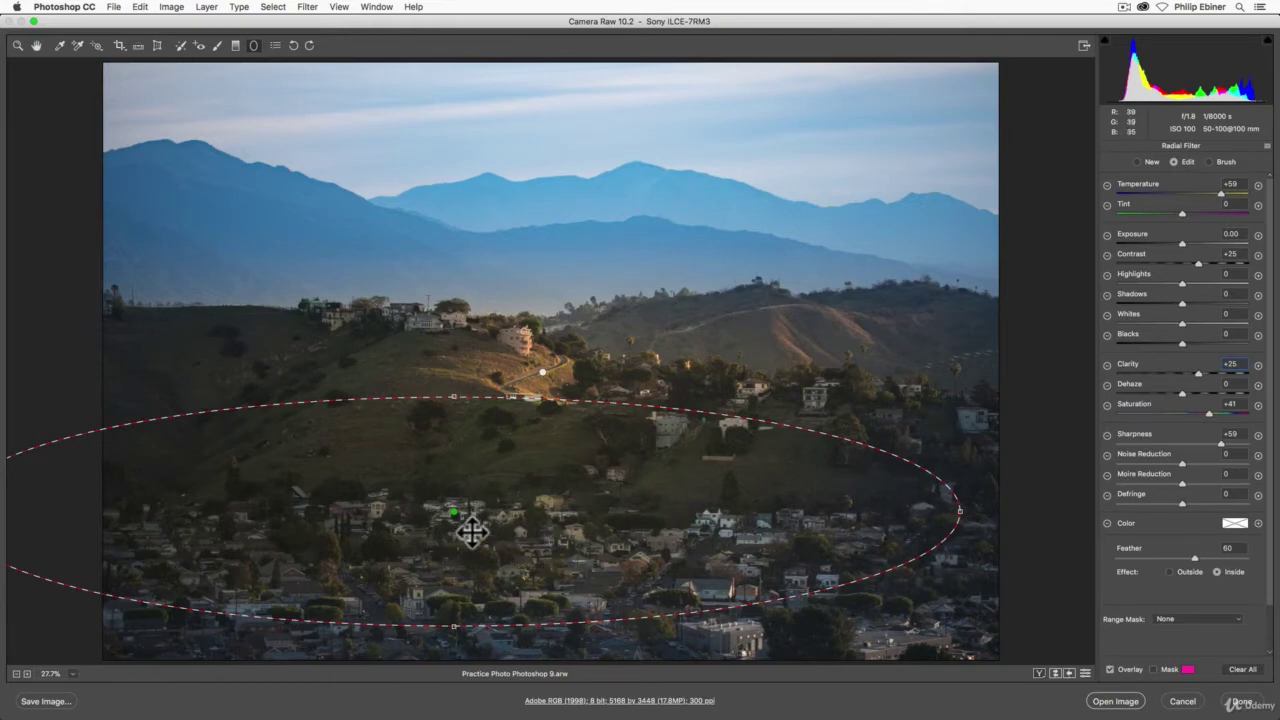
left_click_drag(463, 523, 509, 545)
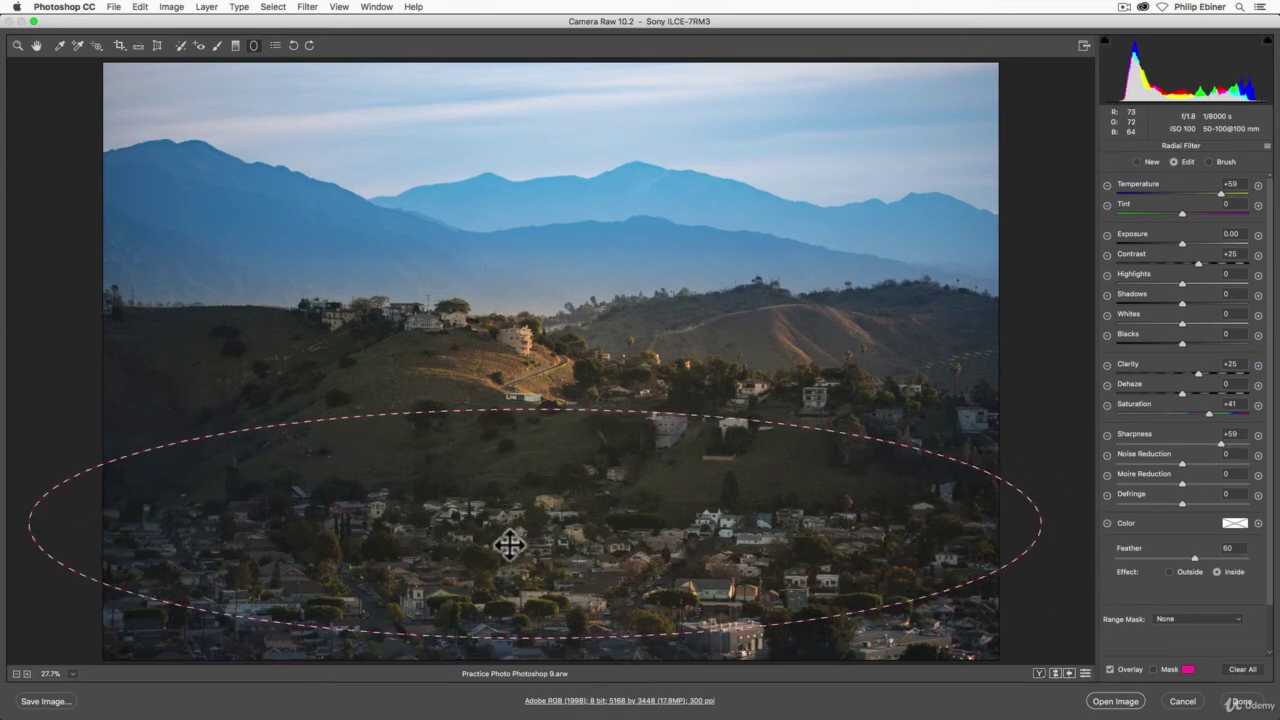
left_click_drag(526, 410, 528, 464)
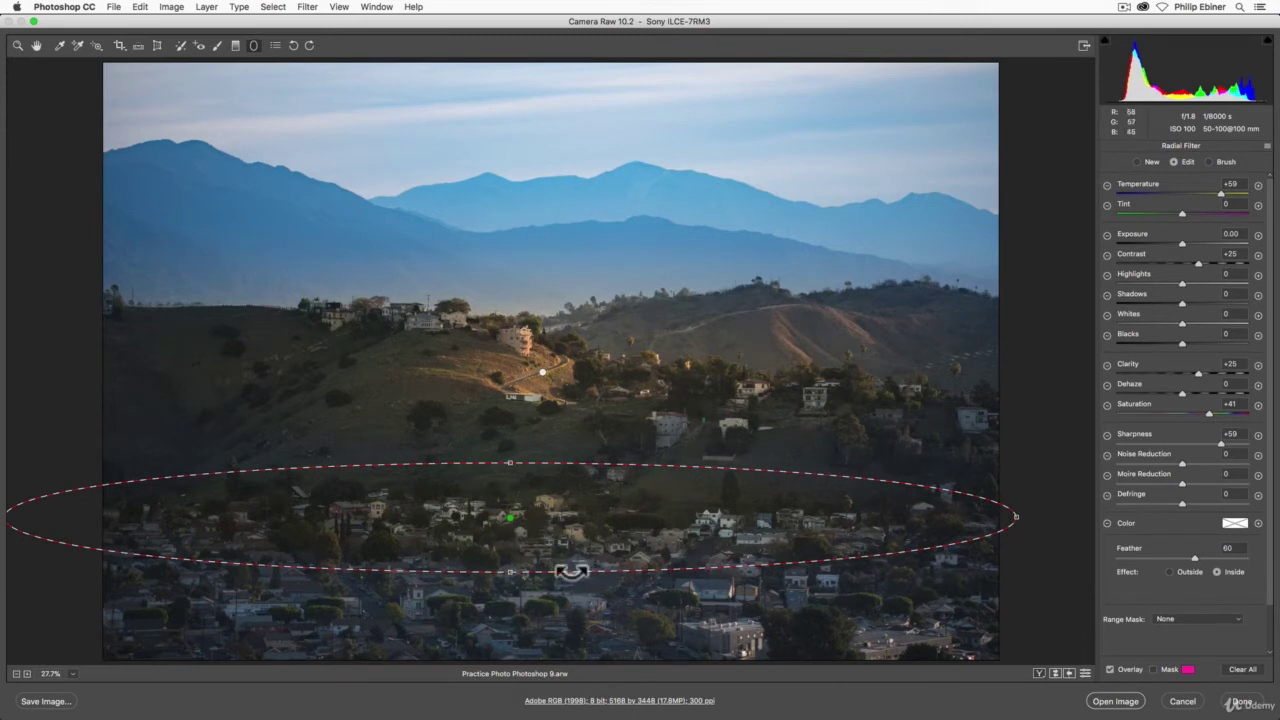
key("BackSpace")
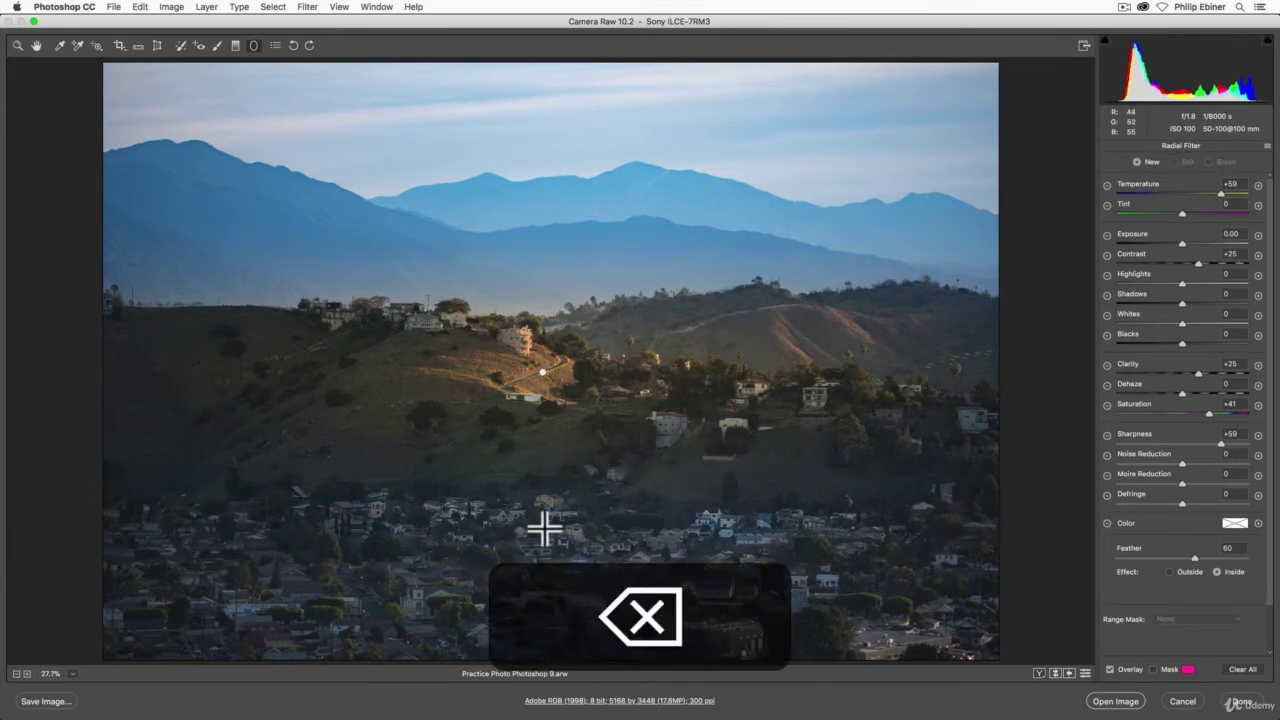
Try a new graduated filter running from the town up to the lower hillside, and delete it.
left_click(236, 45)
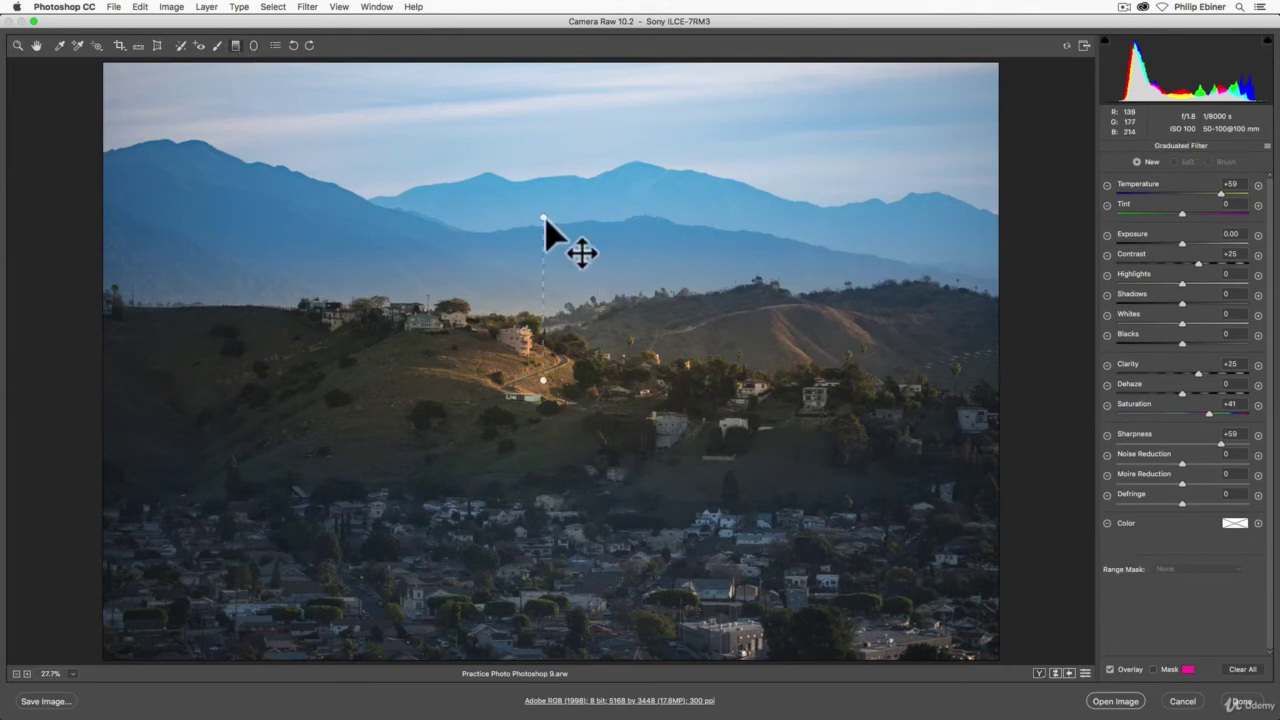
left_click(544, 219)
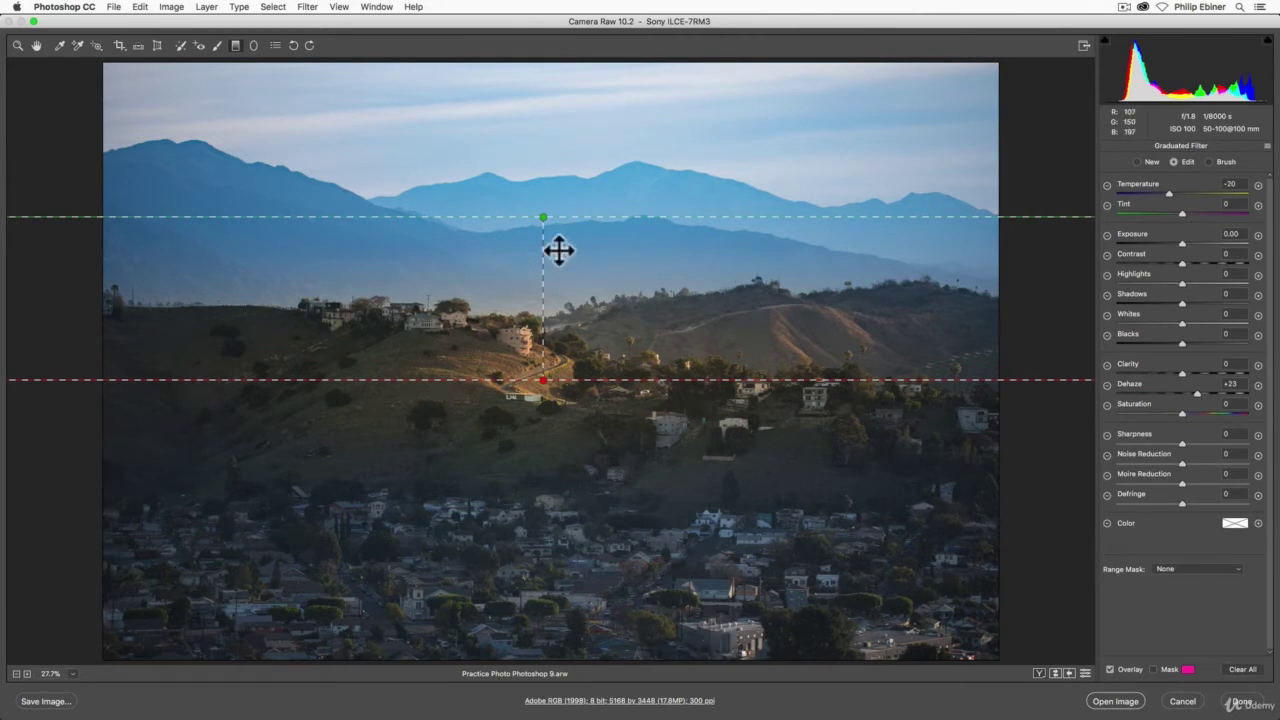
left_click(1137, 162)
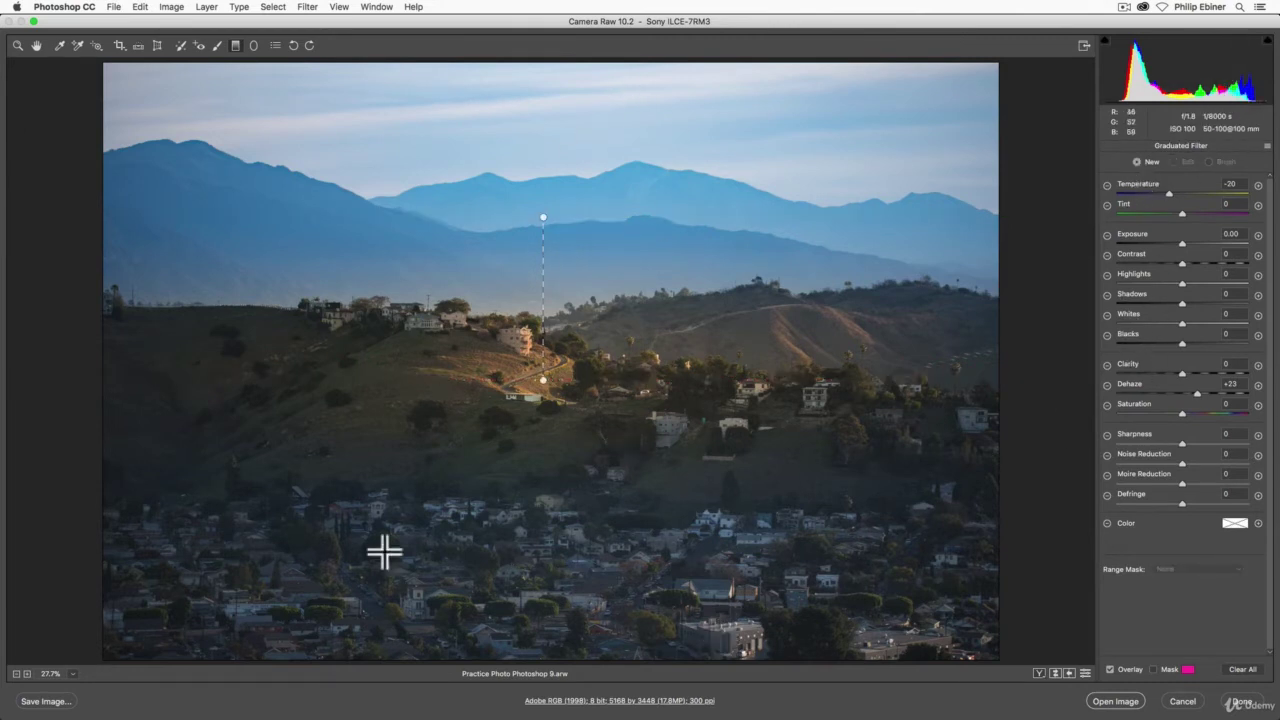
mouse_move(514, 543)
left_mouse_down()
mouse_move(514, 380)
mouse_move(415, 425)
mouse_move(634, 574)
mouse_move(343, 506)
mouse_move(360, 486)
mouse_move(592, 593)
mouse_move(586, 651)
mouse_move(531, 583)
mouse_move(514, 394)
mouse_move(483, 577)
mouse_move(471, 557)
mouse_move(514, 434)
mouse_move(498, 424)
left_mouse_up()
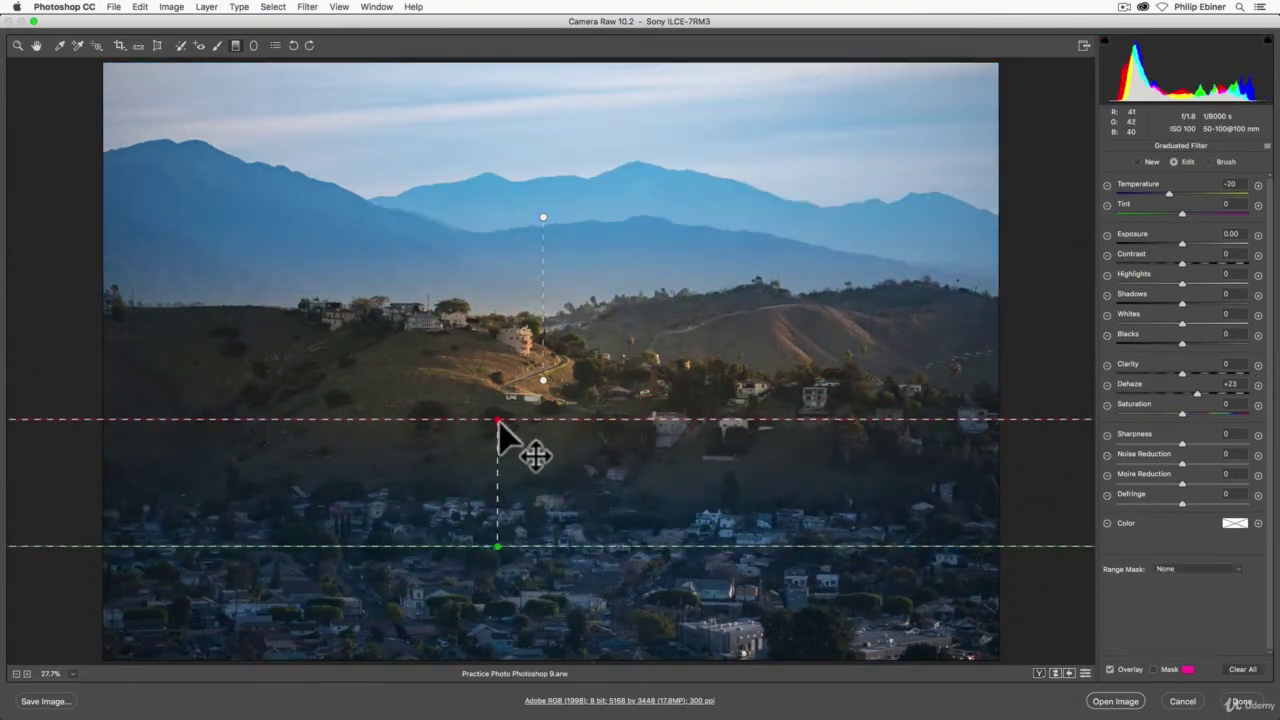
key("BackSpace")
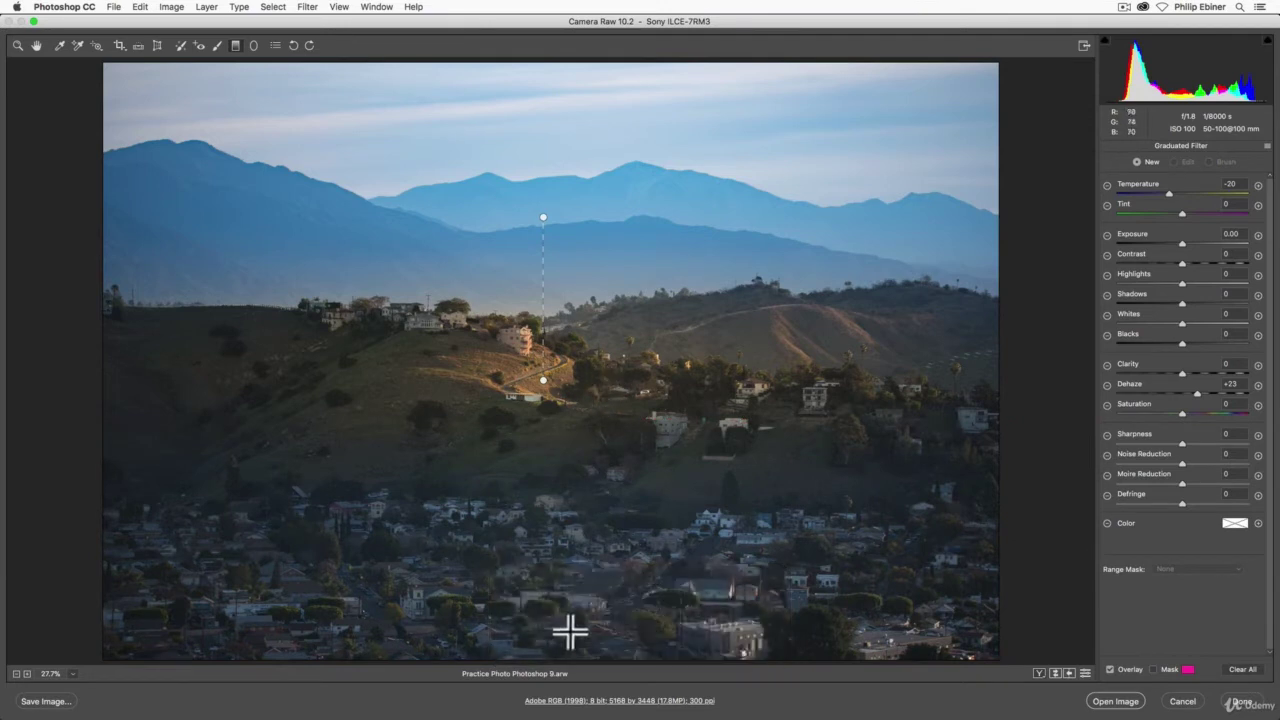
Try one graduated filter rising from the town and another running sideways across the hillside with the mask shown, deleting each.
left_click_drag(535, 615, 533, 397)
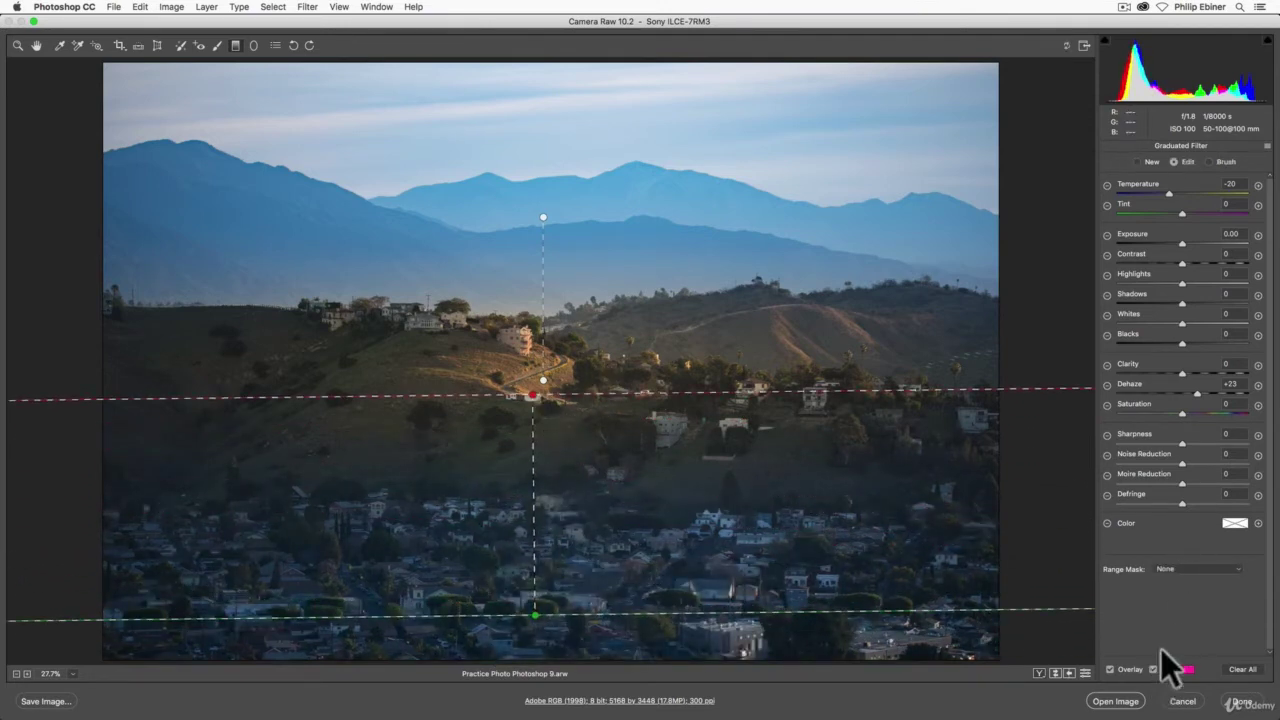
left_click(1153, 669)
key("BackSpace")
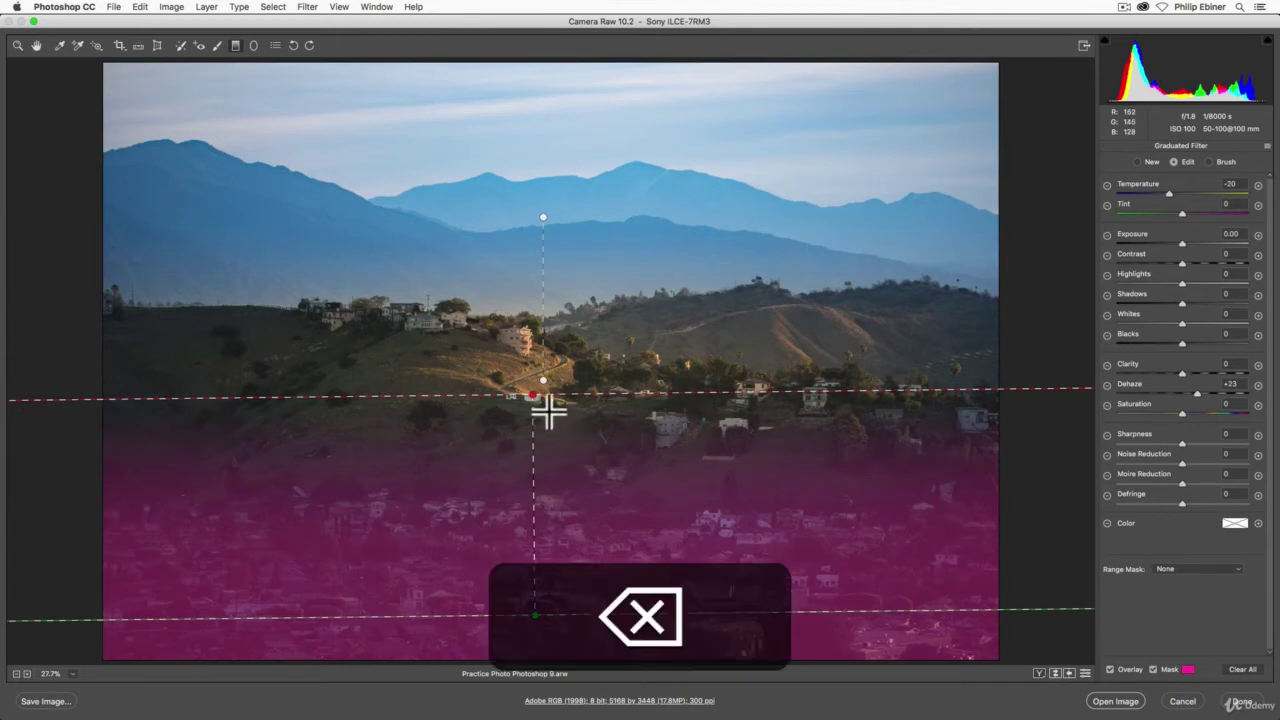
left_click_drag(387, 432, 637, 430)
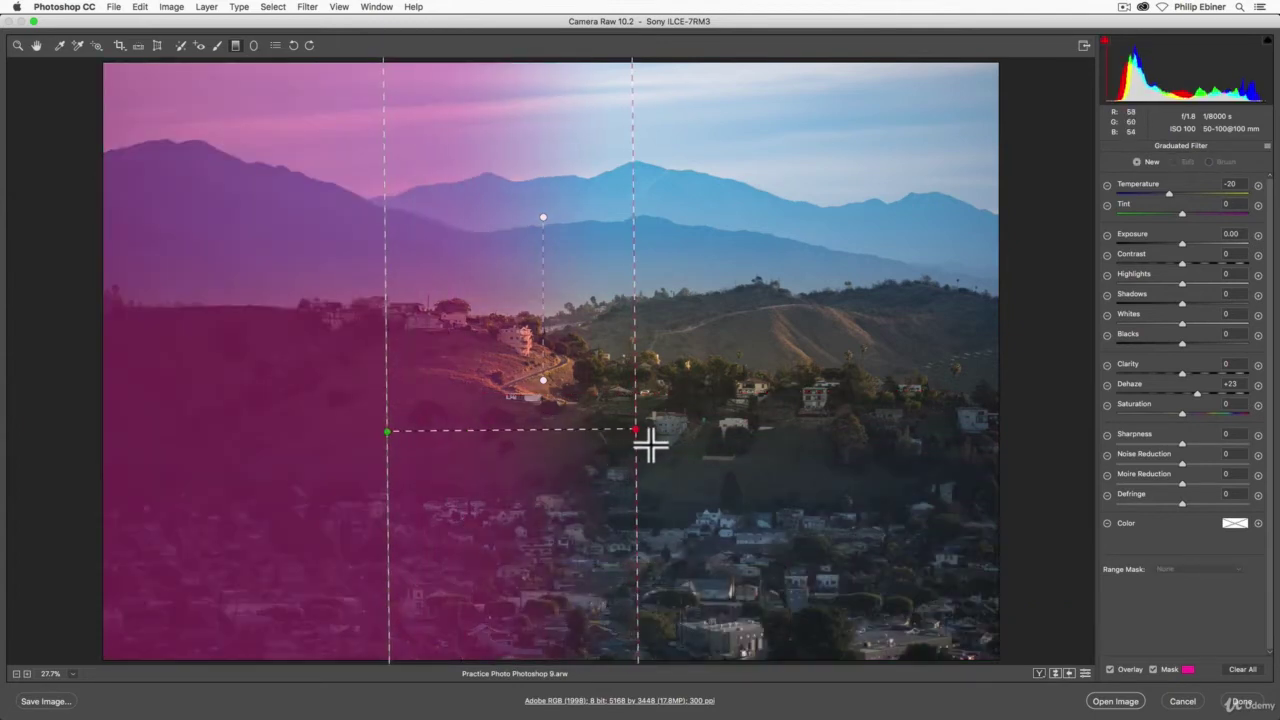
key("BackSpace")
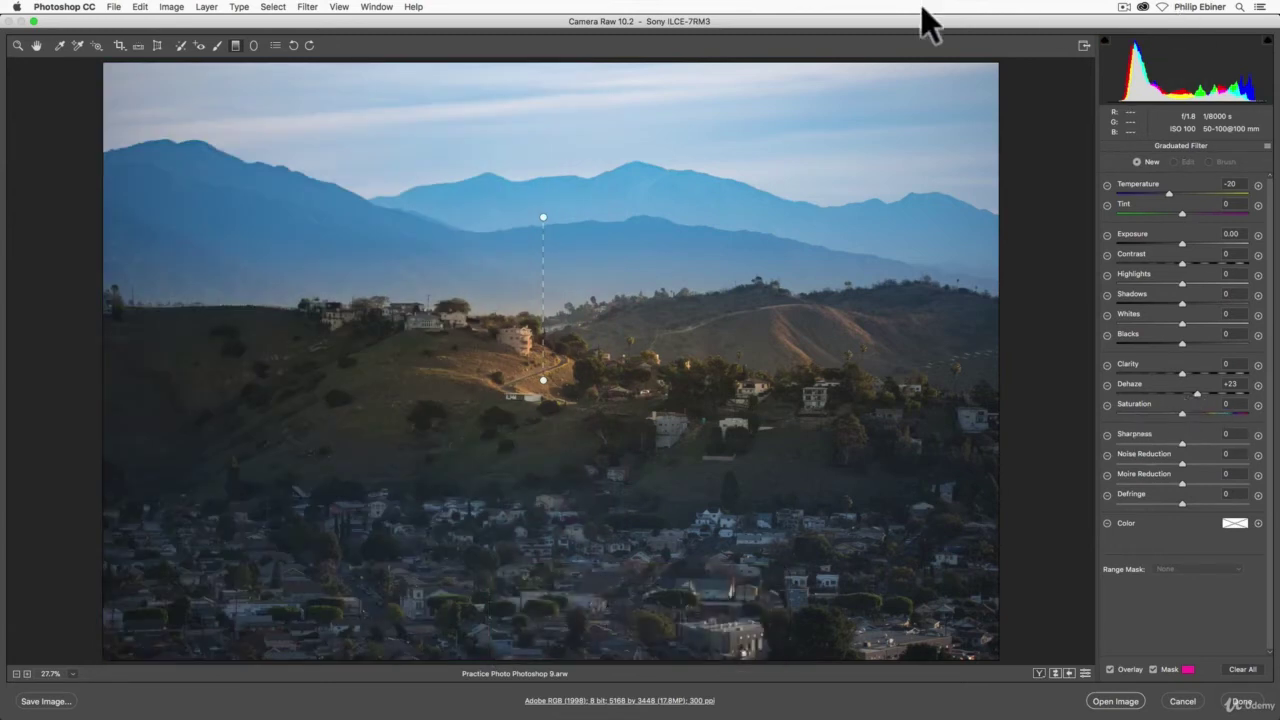
Set up the Adjustment Brush with temperature and dehaze reset to 0, the mask shown, size 13 and feather 64.
left_click(219, 46)
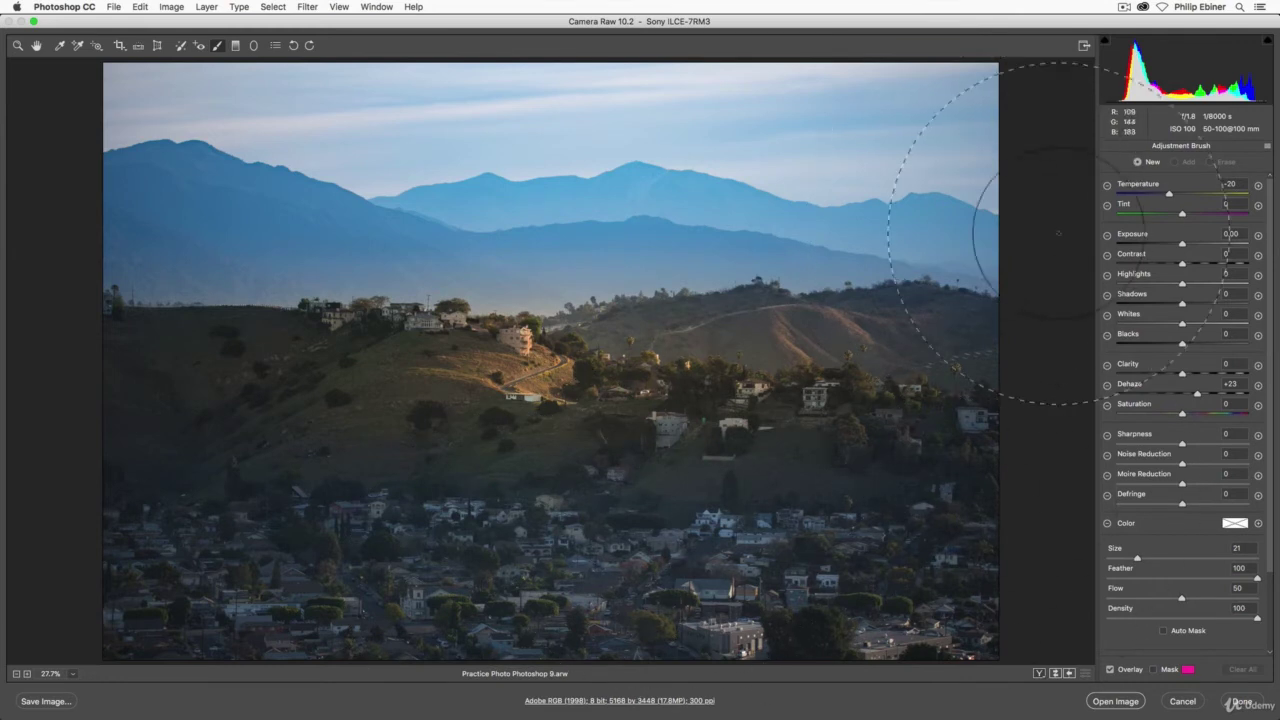
double_click(1169, 193)
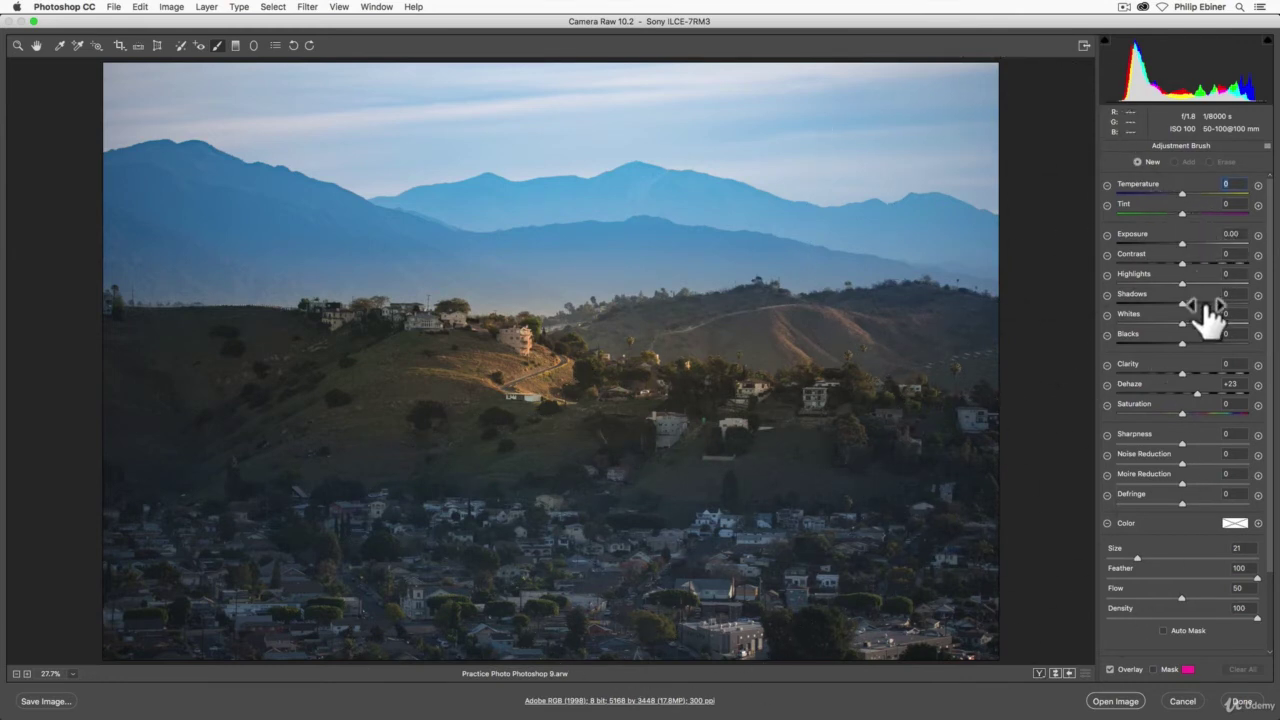
left_click(1153, 669)
left_click_drag(1133, 557, 1125, 558)
left_click_drag(1256, 578, 1205, 578)
Paint over the whole town with the brush, hide the mask, try different saturation levels, reset saturation, and set clarity to +57.
mouse_move(810, 560)
left_mouse_down()
mouse_move(580, 570)
mouse_move(250, 540)
mouse_move(186, 557)
mouse_move(260, 605)
left_mouse_up()
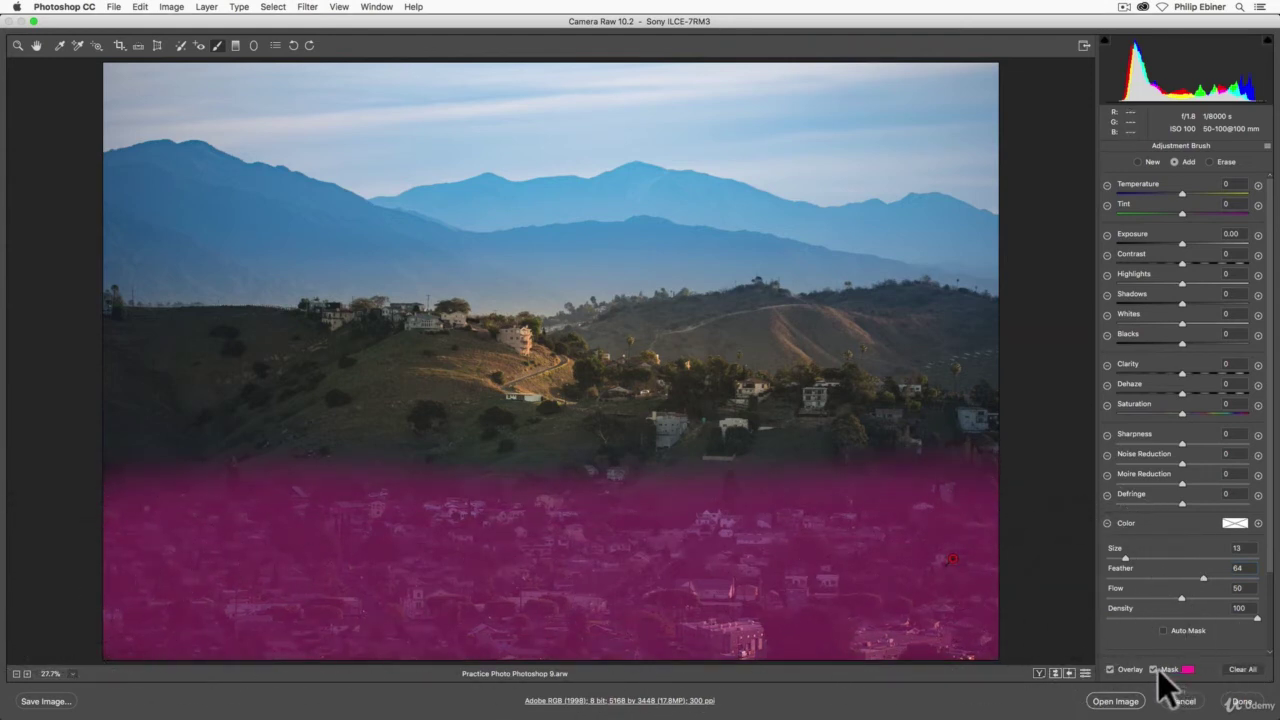
left_click(1157, 670)
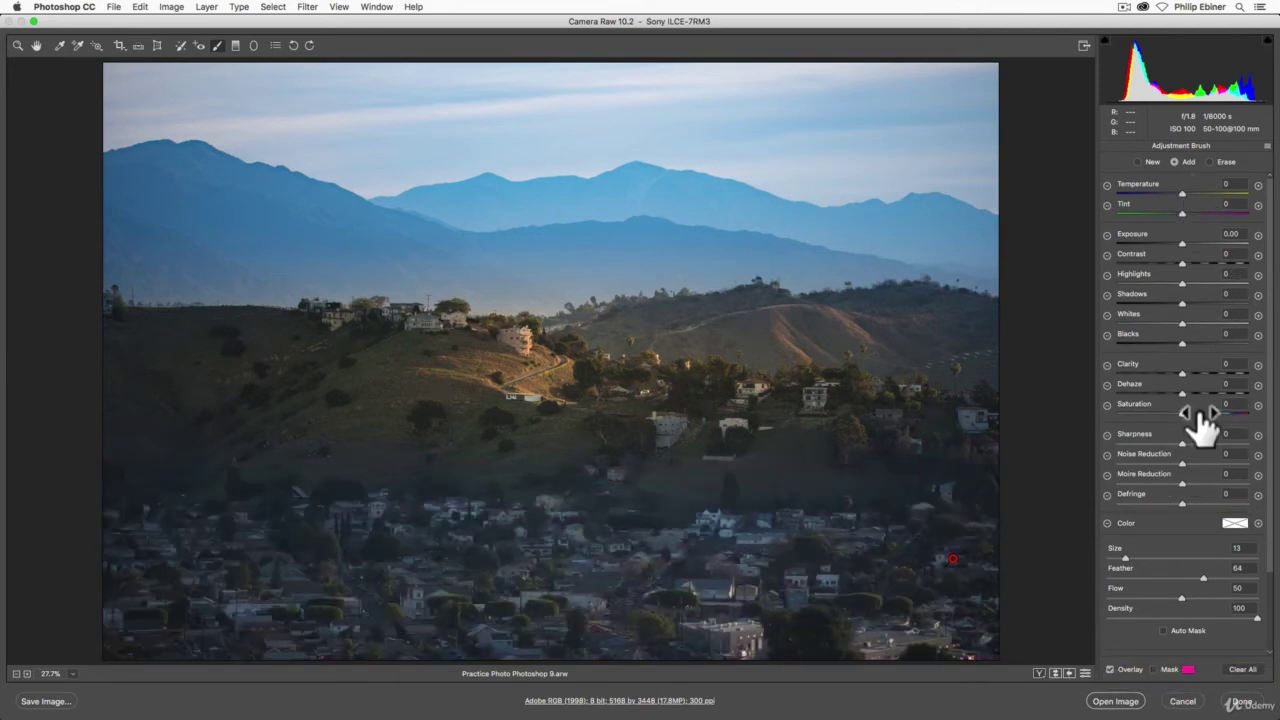
left_click_drag(1112, 410, 1202, 406)
double_click(1140, 418)
left_click_drag(1210, 375, 1223, 375)
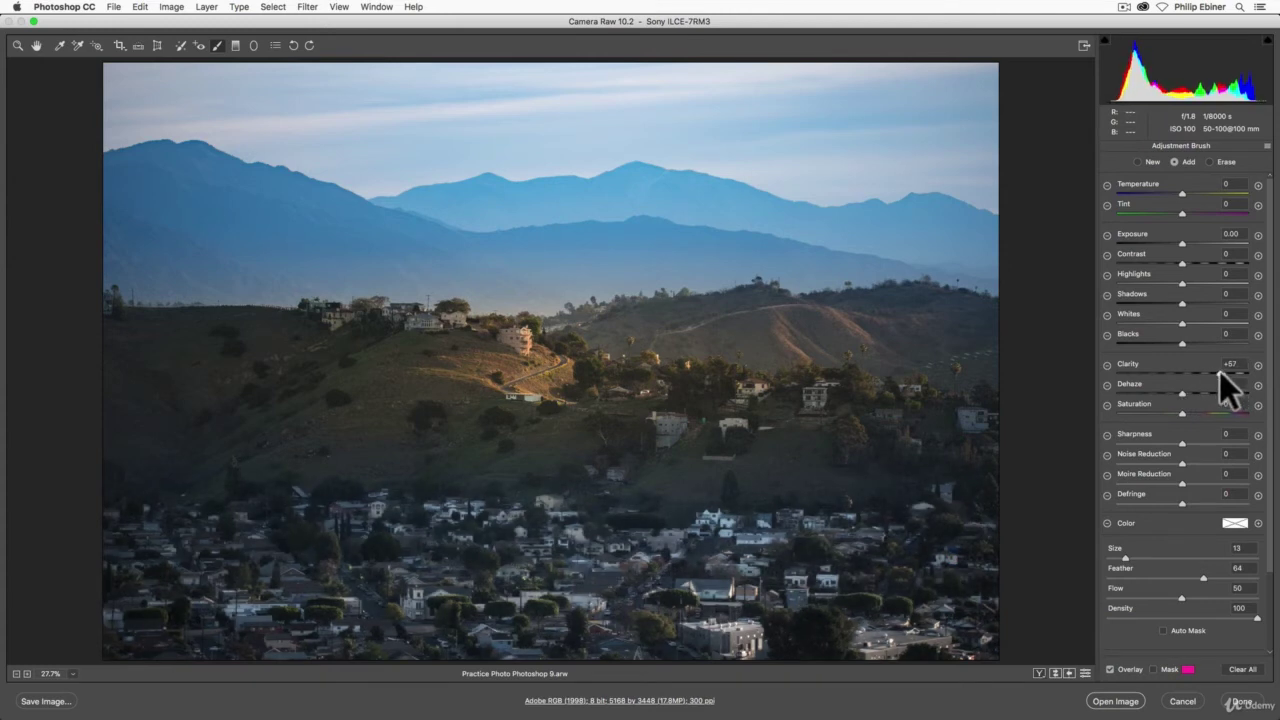
Set the town adjustment's temperature to -6 and saturation to -23, try blacks at +40, and reset blacks to 0.
mouse_move(1183, 194)
left_mouse_down()
mouse_move(1237, 200)
mouse_move(1164, 197)
mouse_move(1180, 195)
left_mouse_up()
left_click(1168, 412)
left_click_drag(1160, 336, 1209, 340)
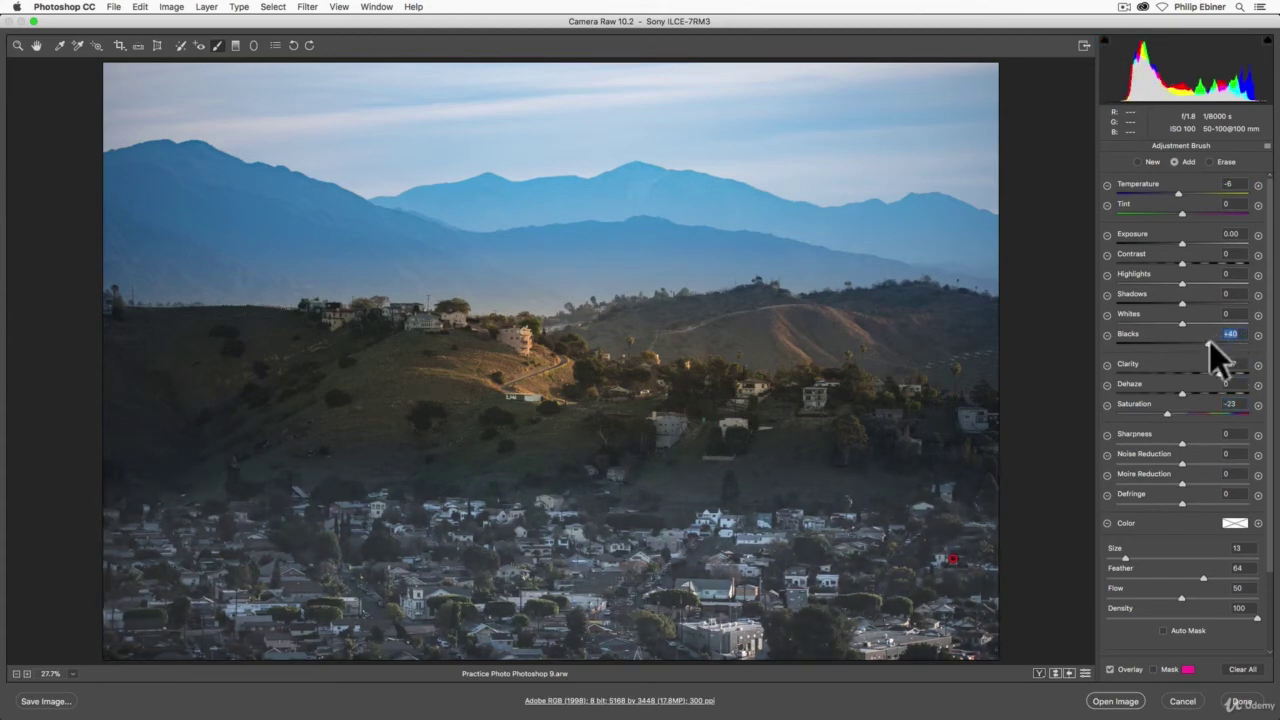
double_click(1209, 341)
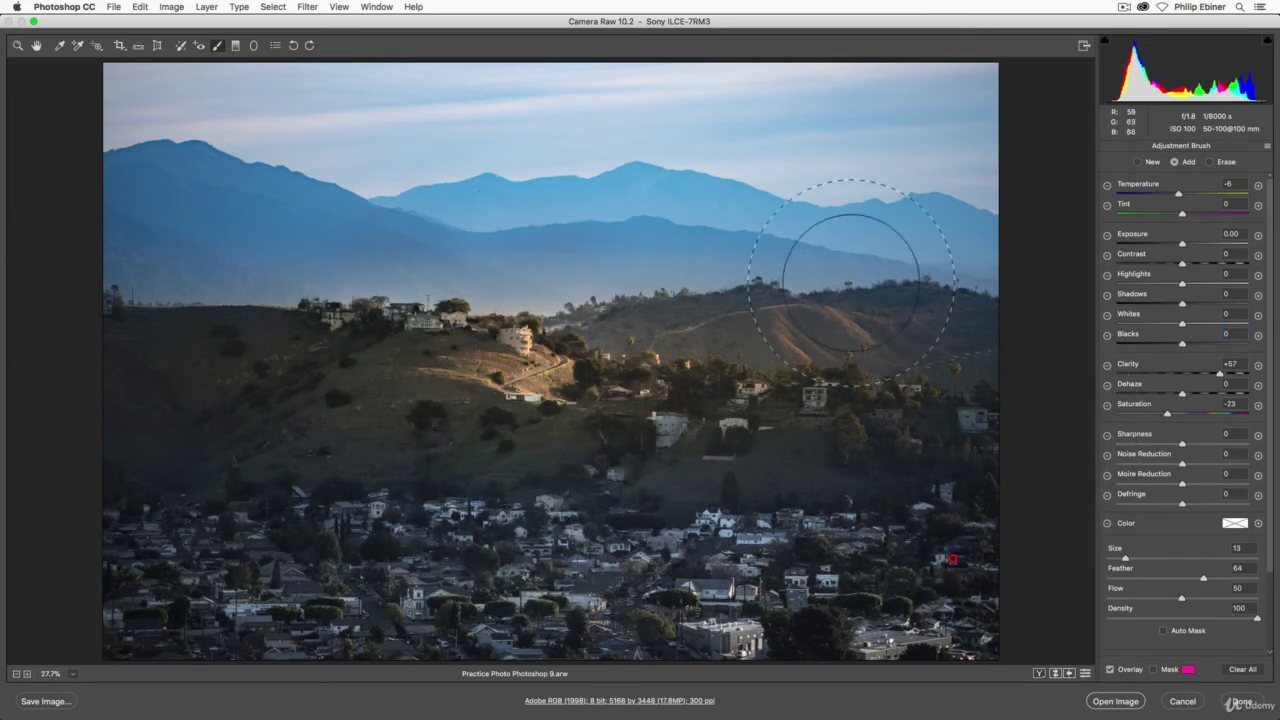
Show the mask, try a new brush adjustment looping around the sunlit hillside, and delete it.
left_click(1152, 670)
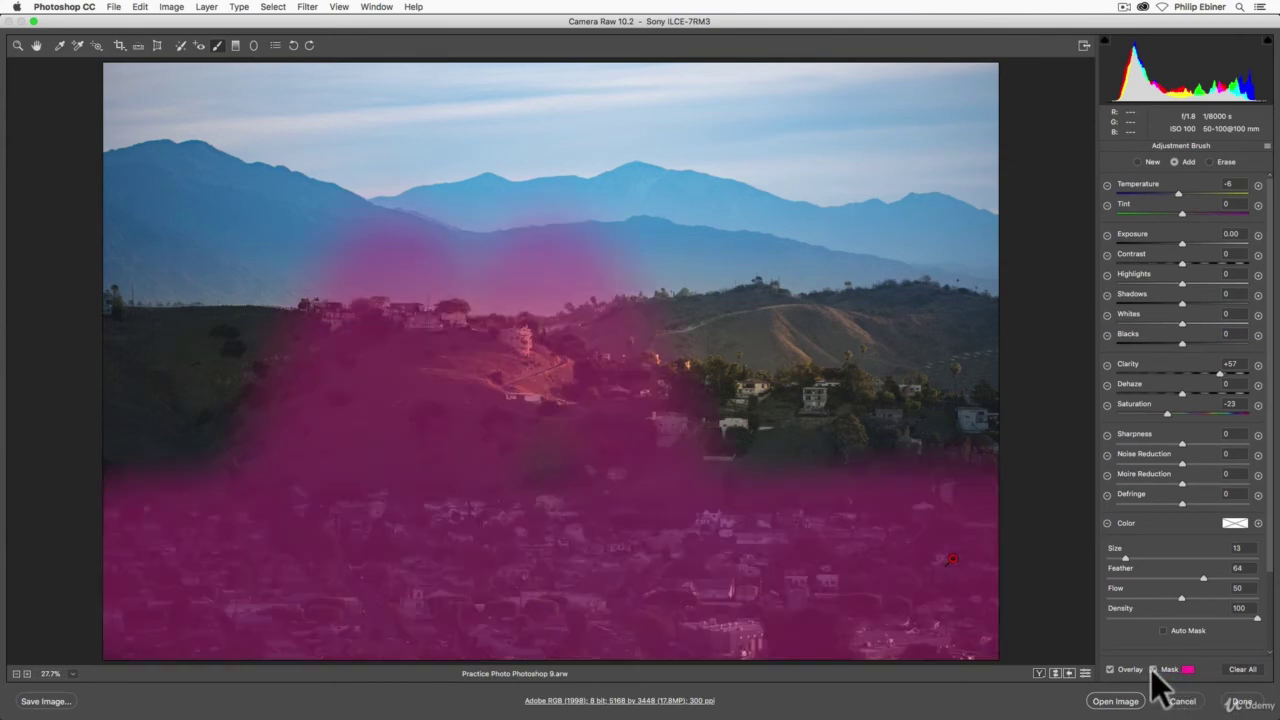
left_click(1138, 162)
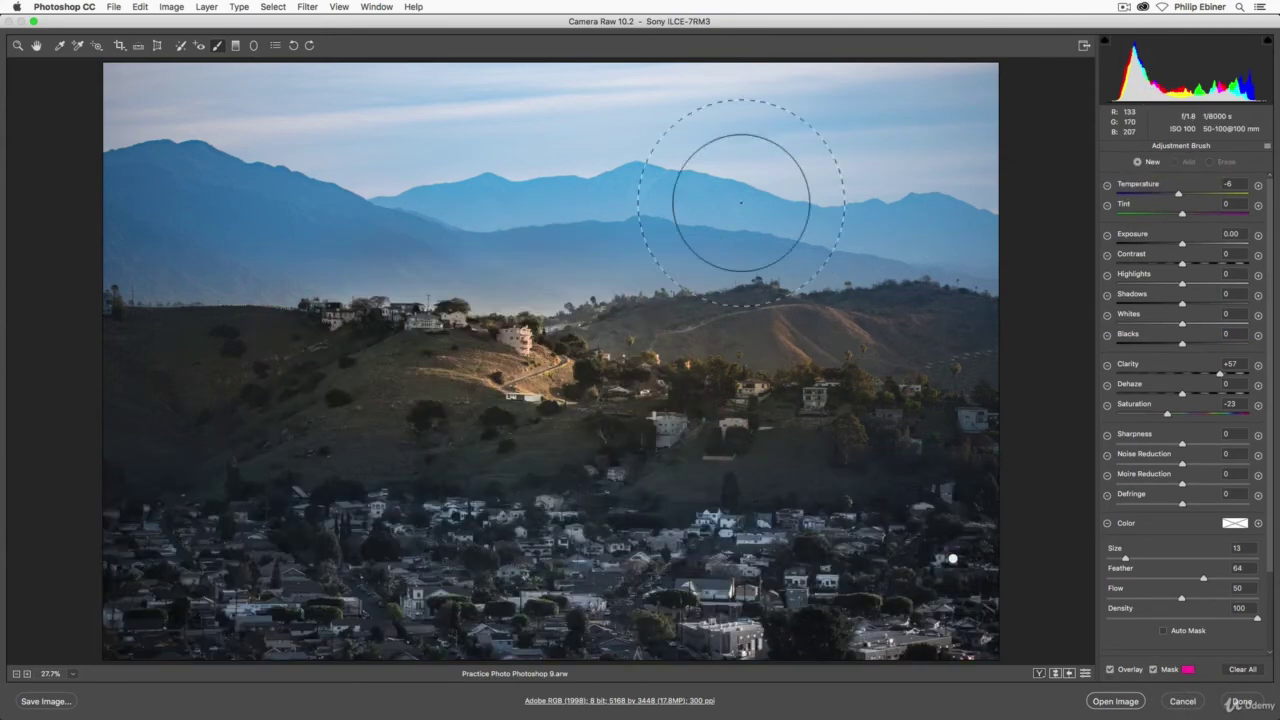
left_click(780, 205)
mouse_move(722, 455)
left_mouse_down()
mouse_move(315, 204)
mouse_move(614, 455)
left_mouse_up()
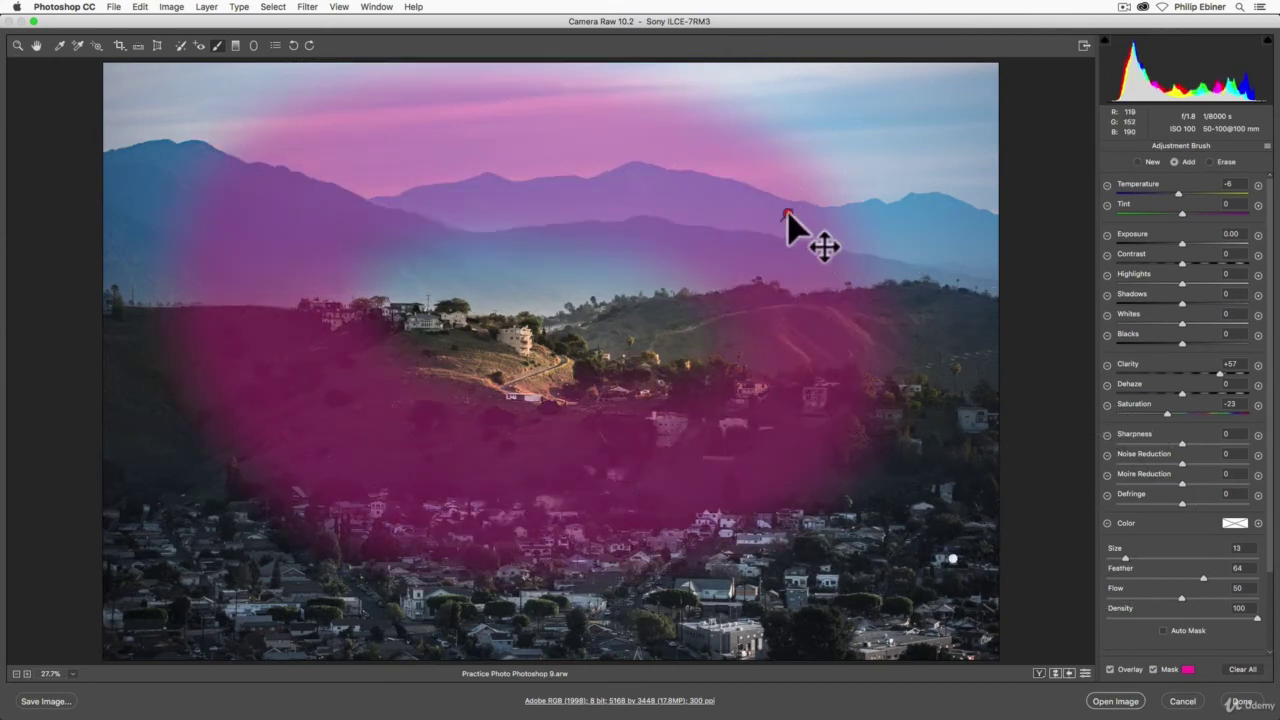
key("BackSpace")
Delete the existing town adjustment, set the brush density to 18, and paint a new adjustment across the town.
left_click(952, 560)
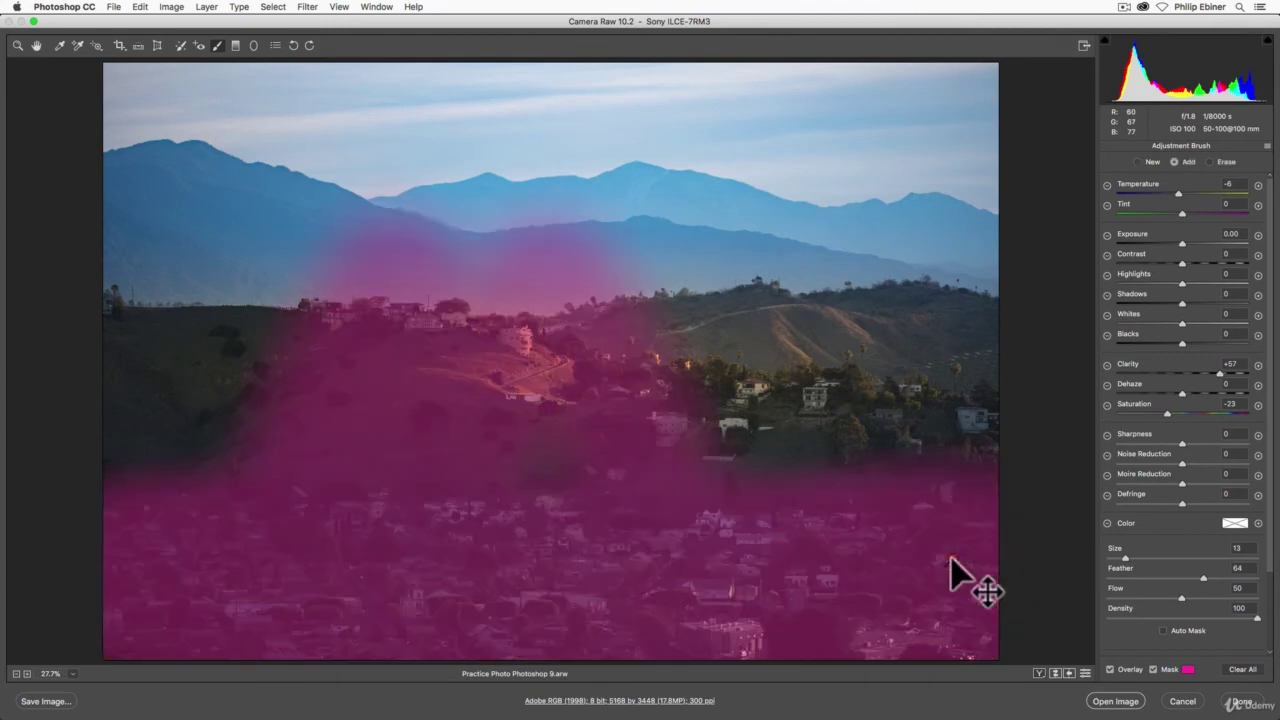
key("BackSpace")
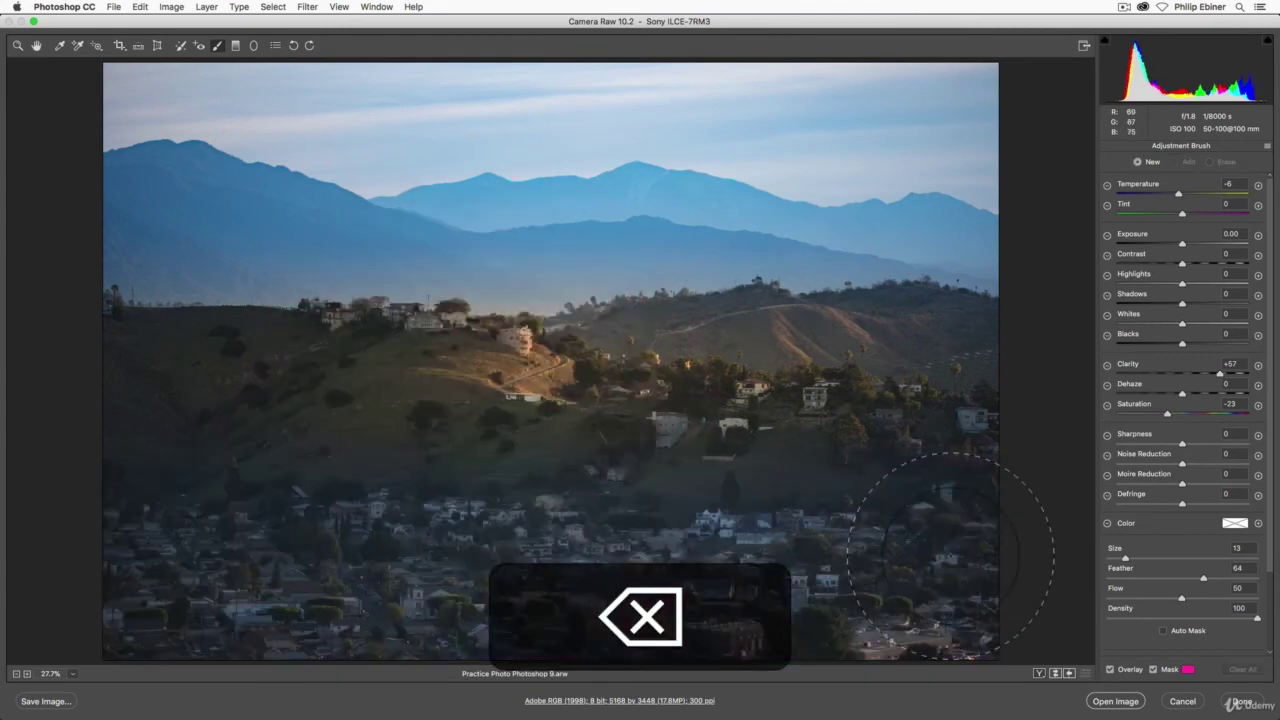
left_click(1135, 617)
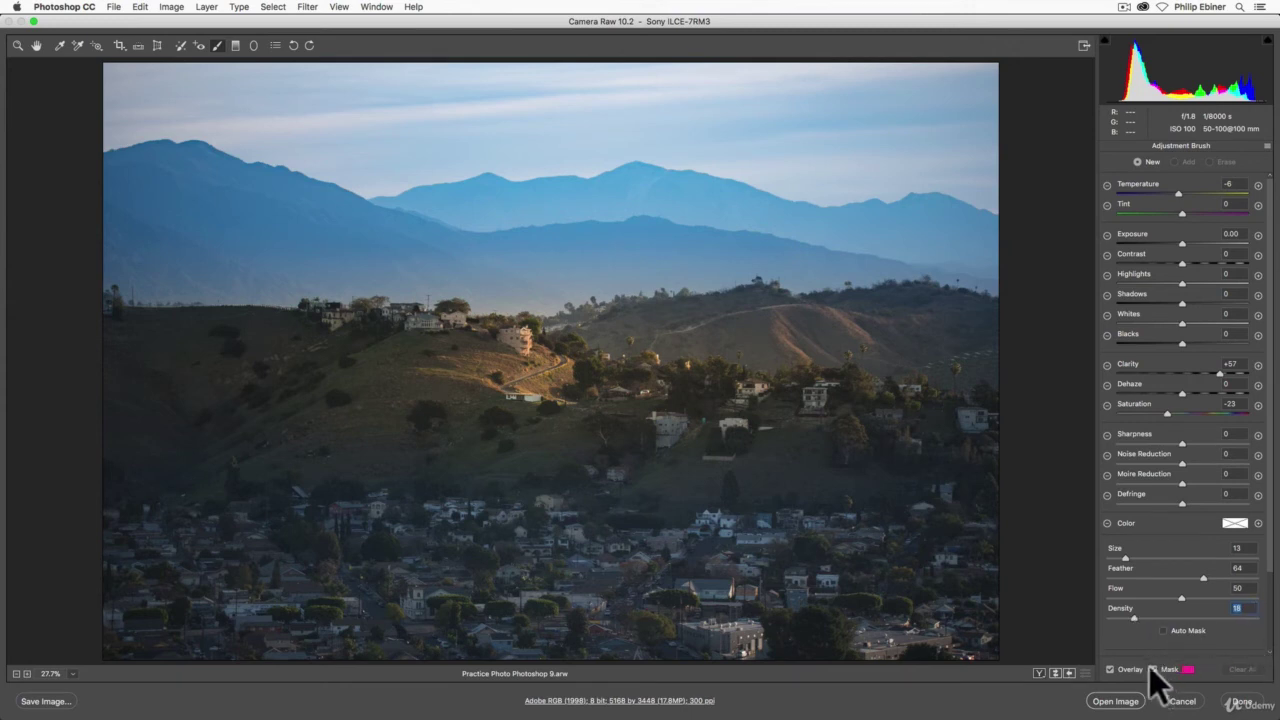
left_click_drag(875, 537, 573, 540)
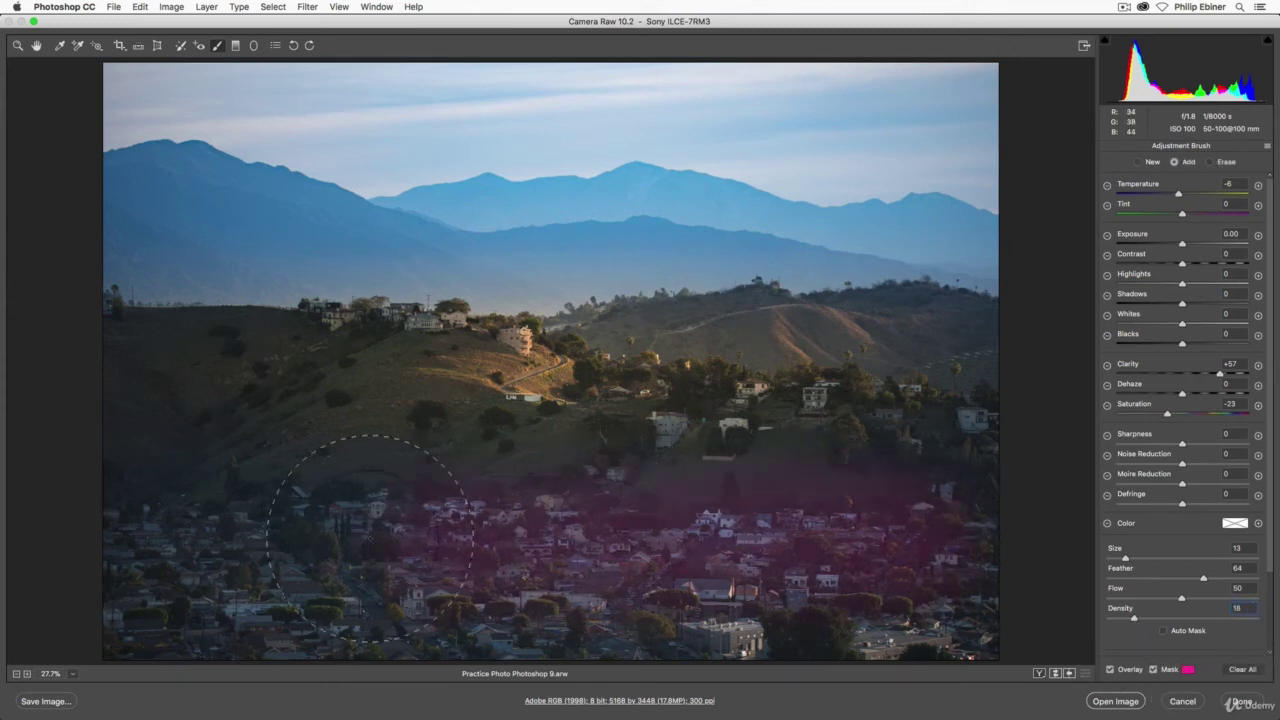
left_click_drag(370, 537, 186, 491)
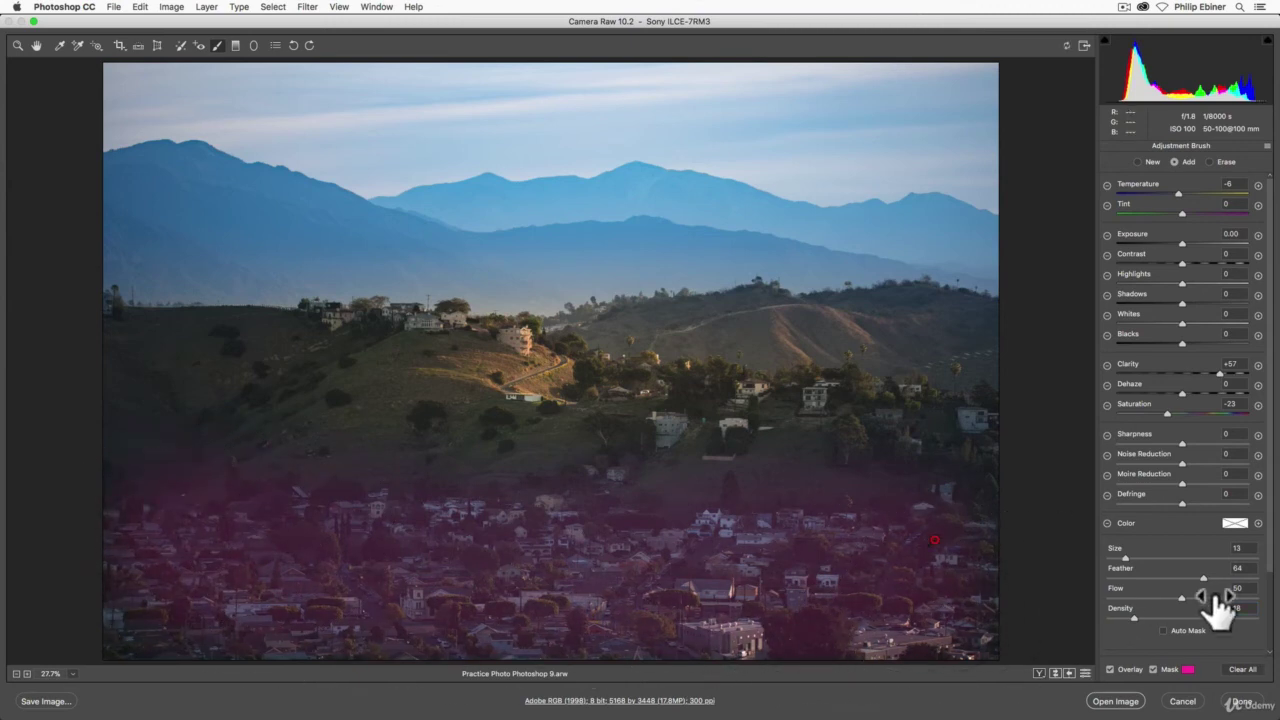
Hide the mask and lower the town adjustment's exposure to -4.00.
left_click_drag(1182, 243, 1148, 244)
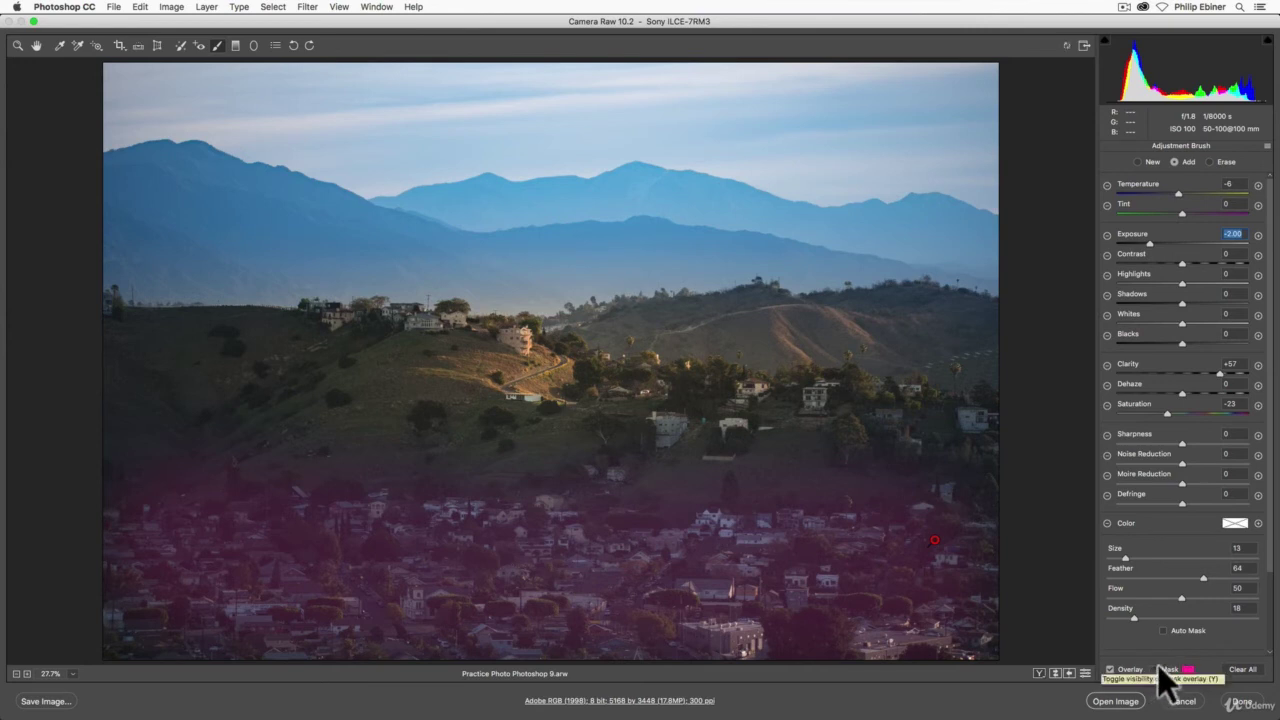
left_click(1153, 668)
left_click_drag(1147, 245, 1105, 243)
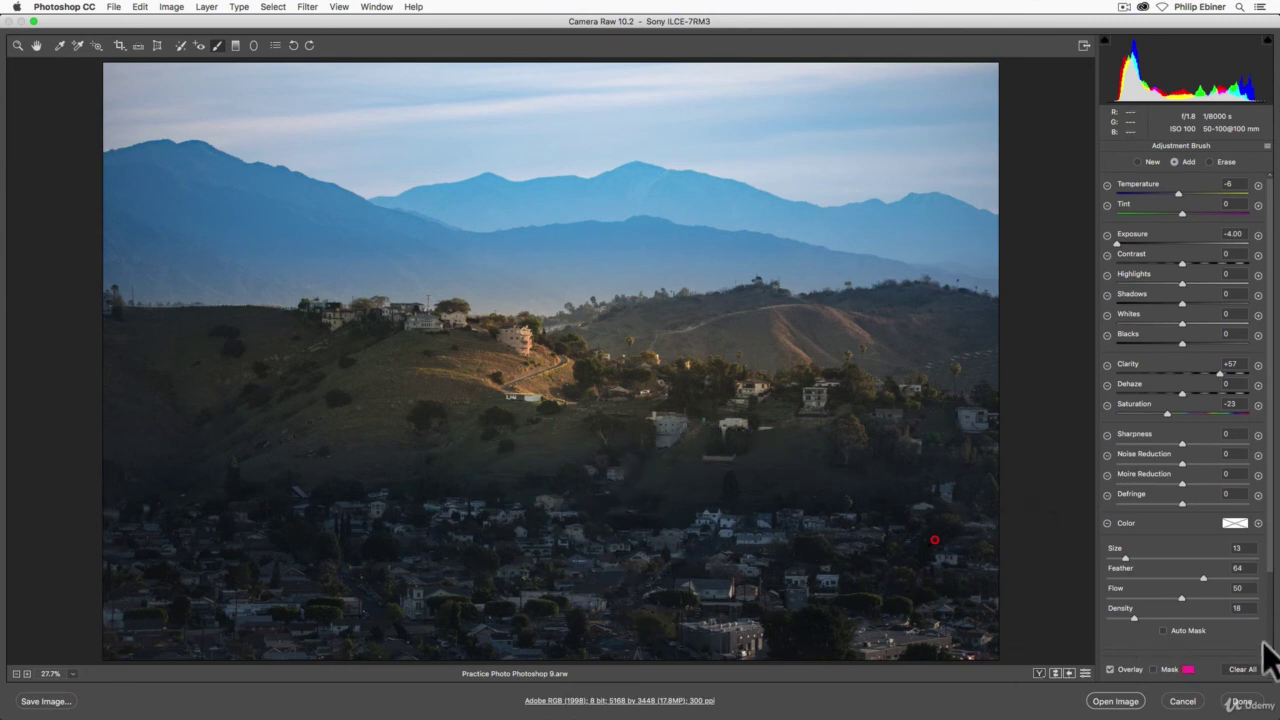
Raise the brush density to 100, try a short stroke over the town, undo it, and delete the town adjustment.
left_click_drag(1226, 617, 1271, 634)
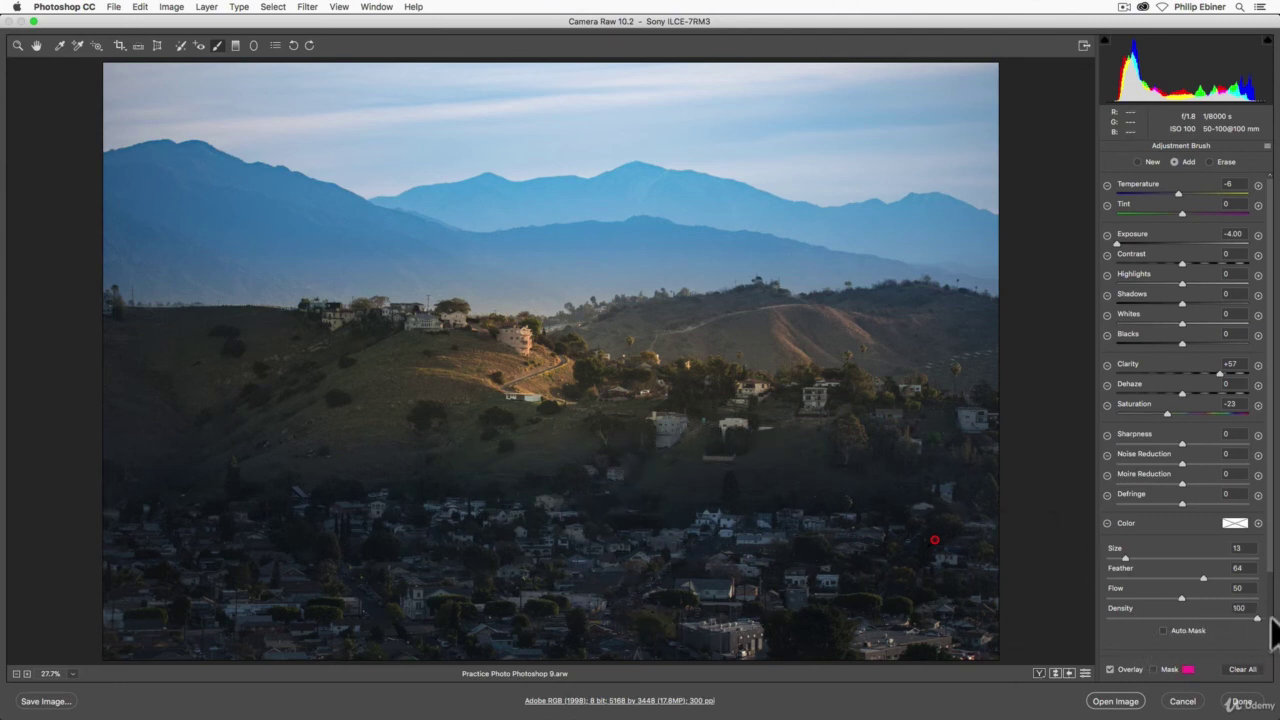
mouse_move(740, 515)
left_mouse_down()
mouse_move(366, 594)
mouse_move(674, 586)
mouse_move(743, 543)
left_mouse_up()
key("super+z")
key("Delete")
Try painting across the lower hillside at flow 100 with the mask shown, reduce the flow to 1, and delete the adjustment.
left_click_drag(1182, 598, 1268, 597)
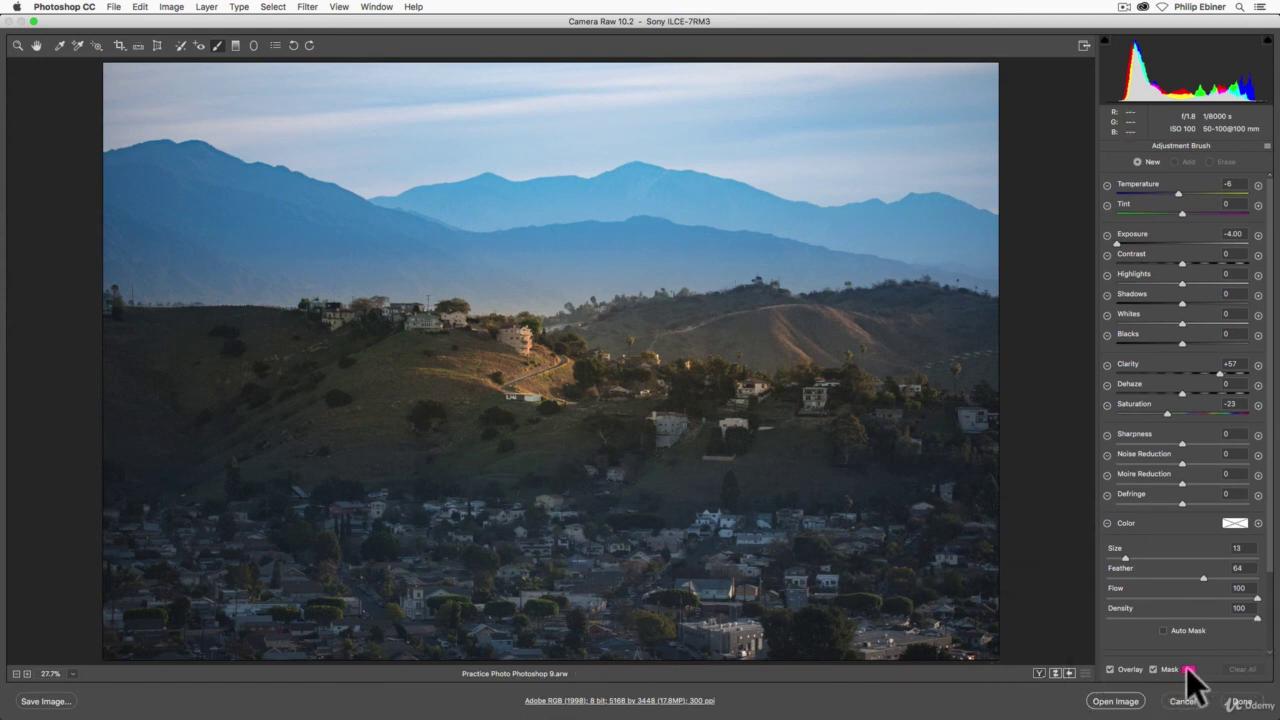
left_click_drag(234, 475, 700, 480)
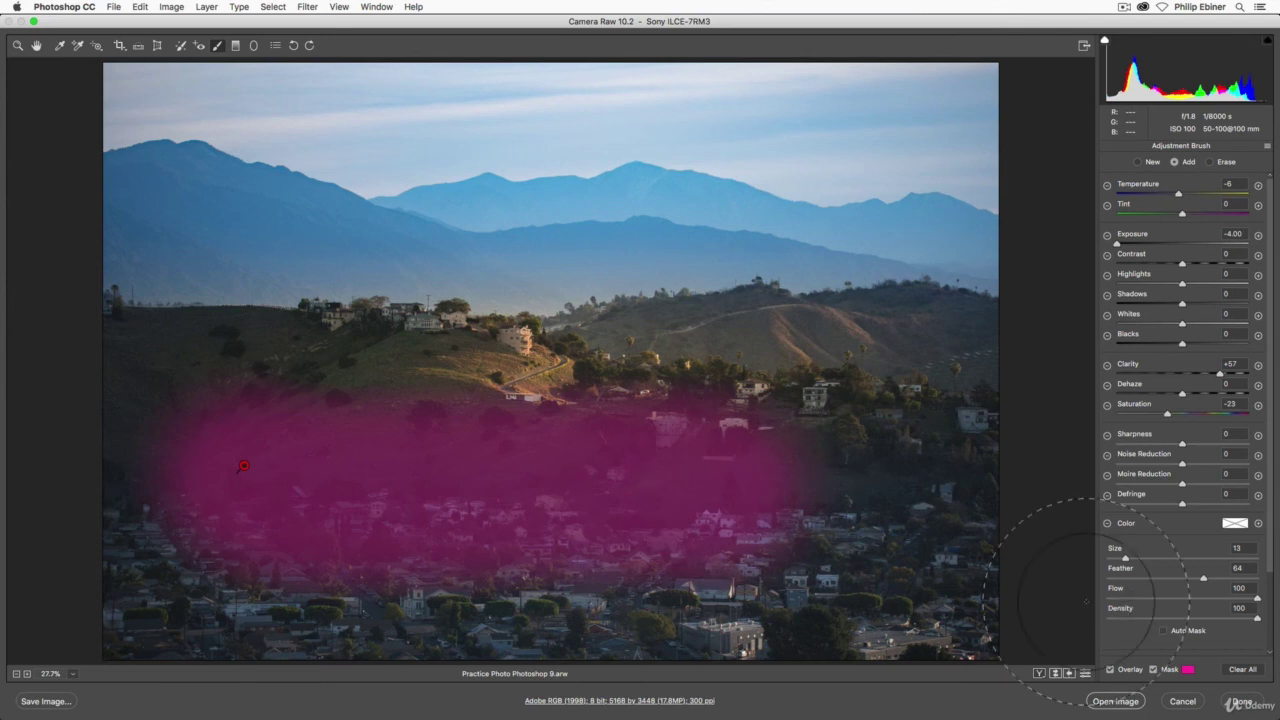
left_click_drag(1254, 598, 1028, 601)
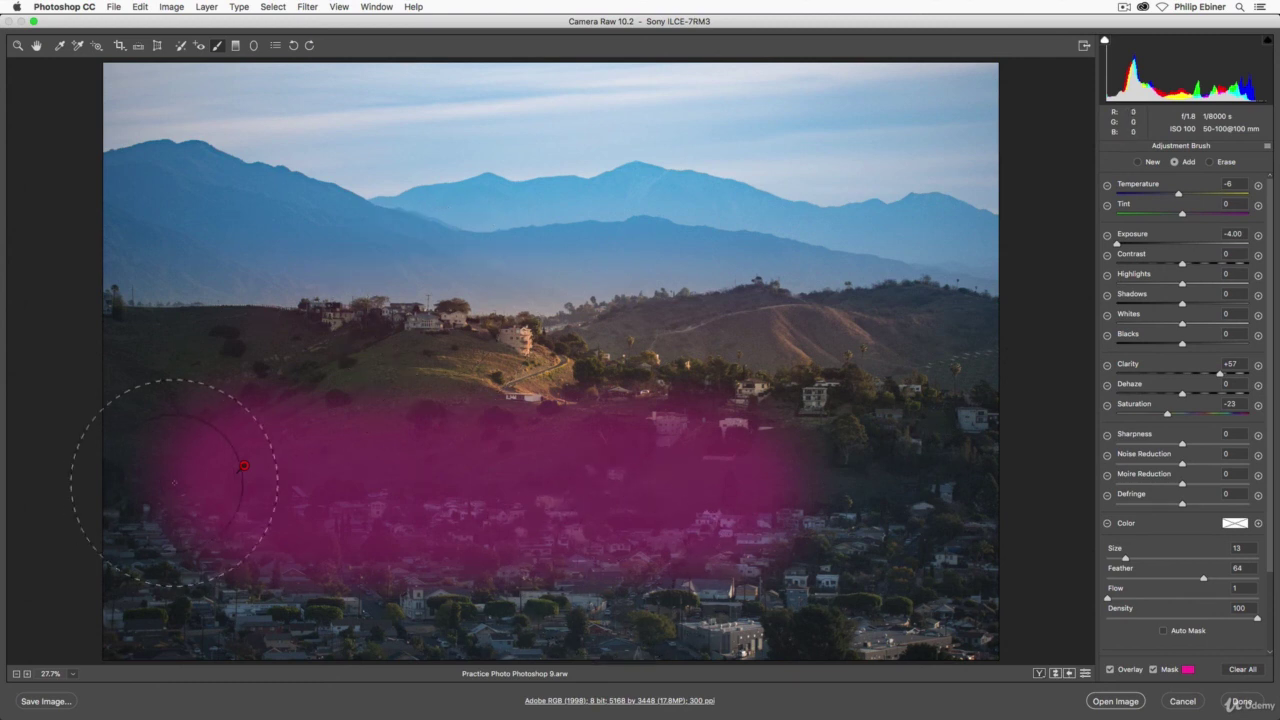
key("BackSpace")
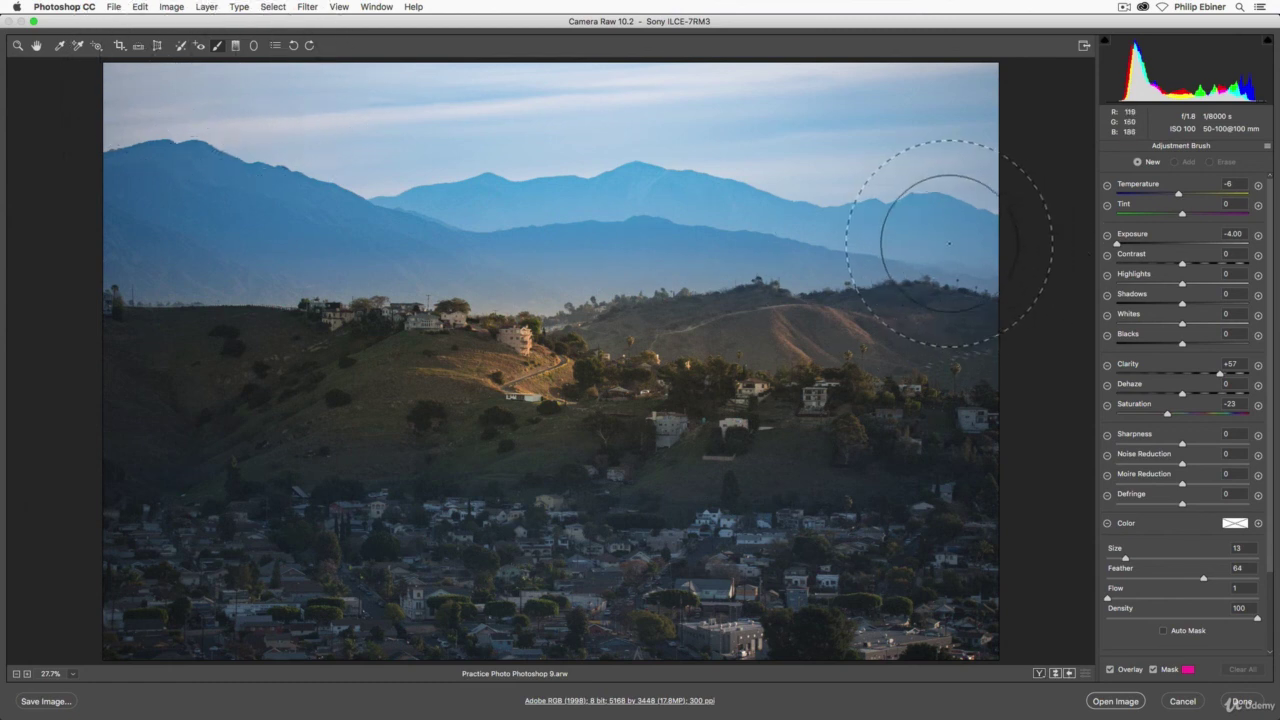
scroll(1272, 210, "down", 3)
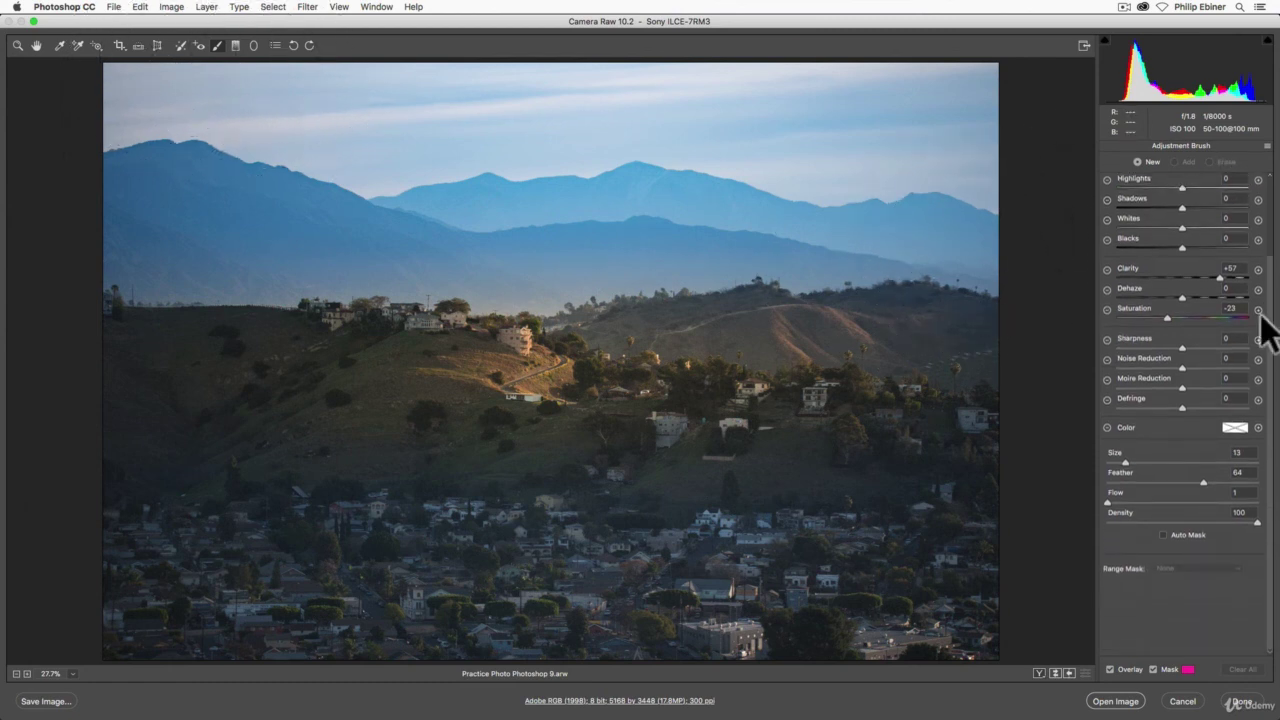
scroll(1275, 497, "up", 3)
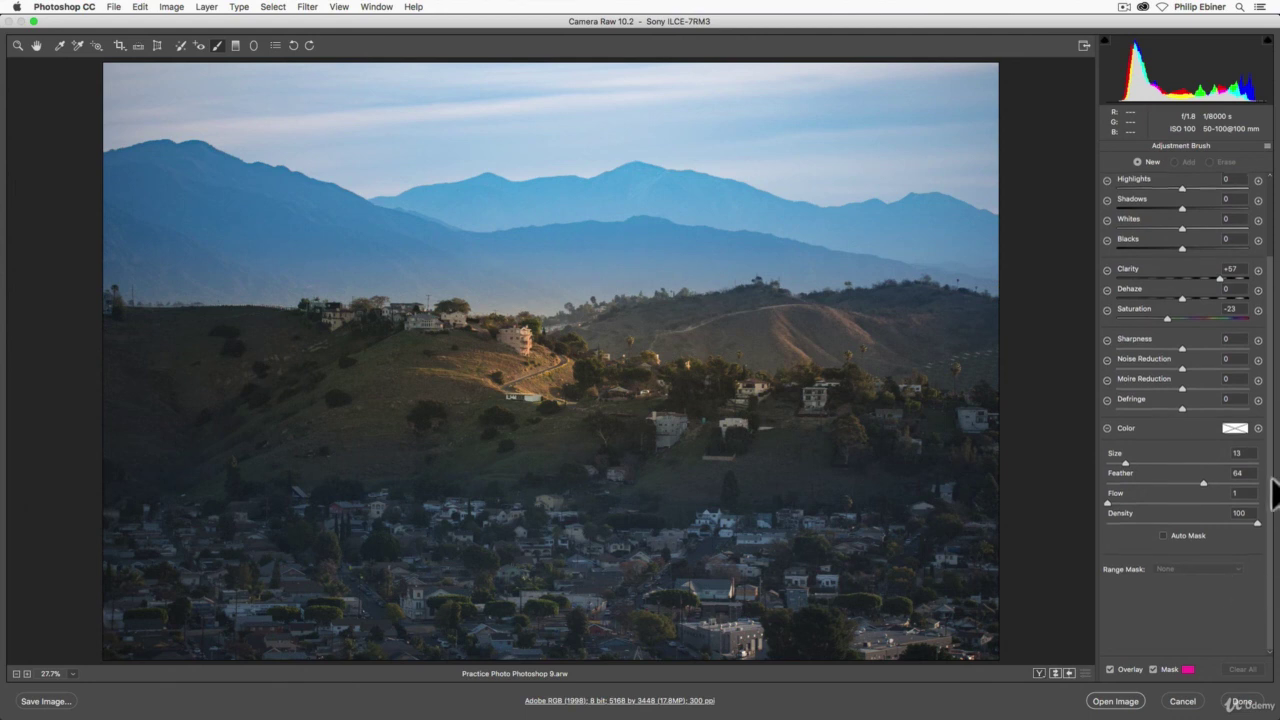